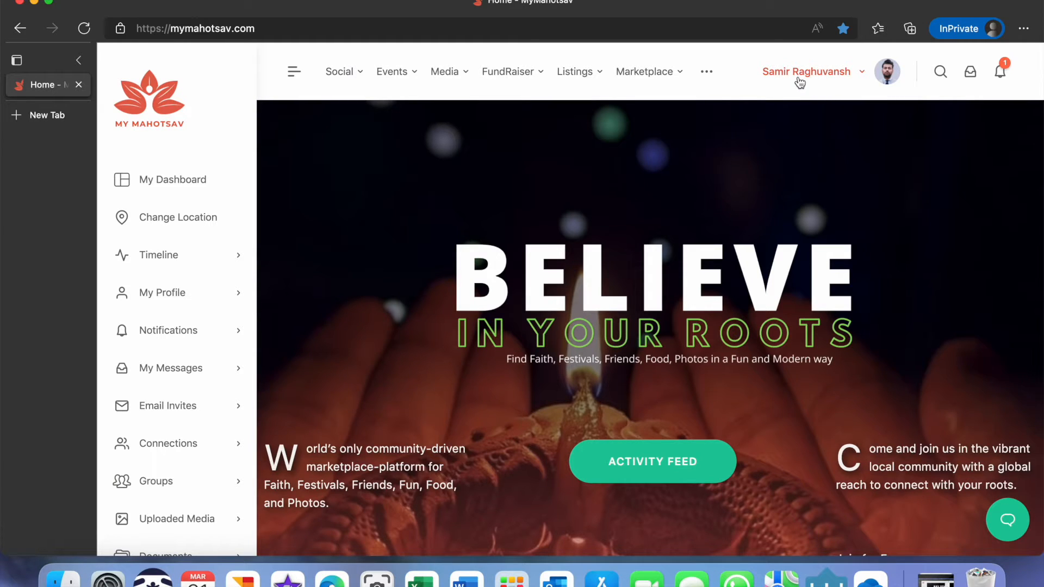
# Browse the account menu's sections and their submenus.
pyautogui.click(849, 79)
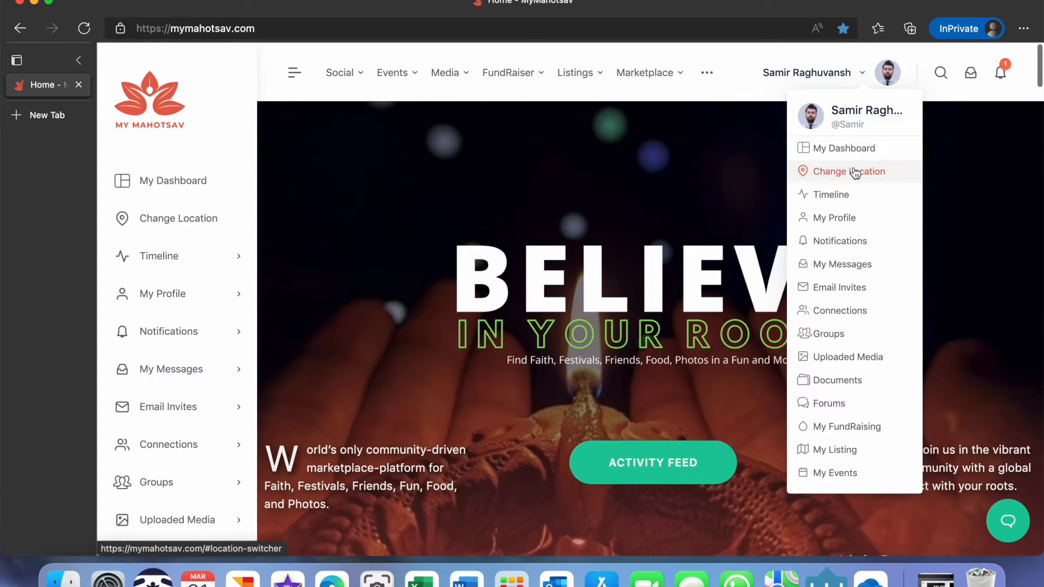
pyautogui.moveTo(851, 197)
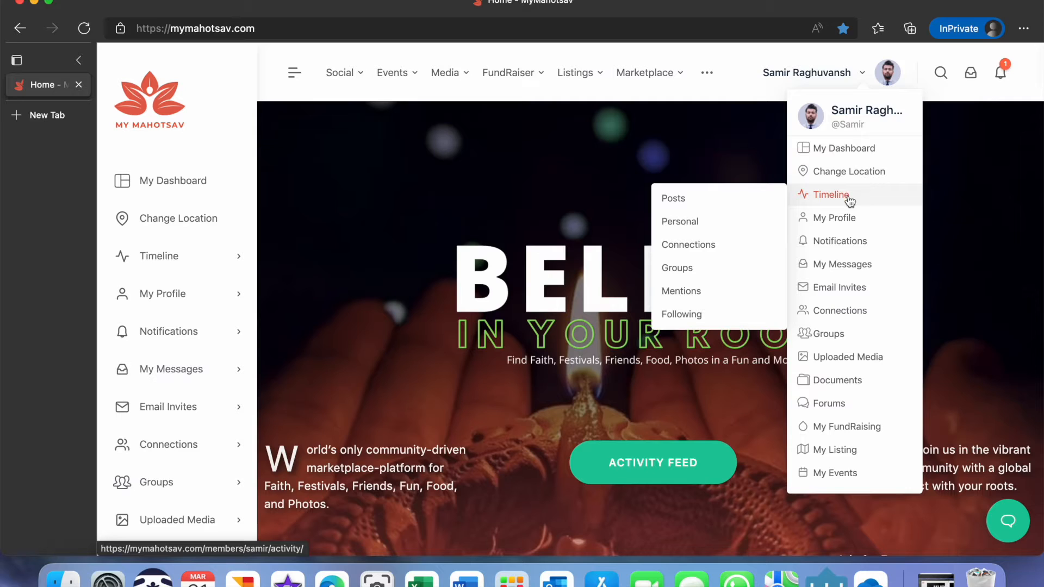
pyautogui.moveTo(851, 240)
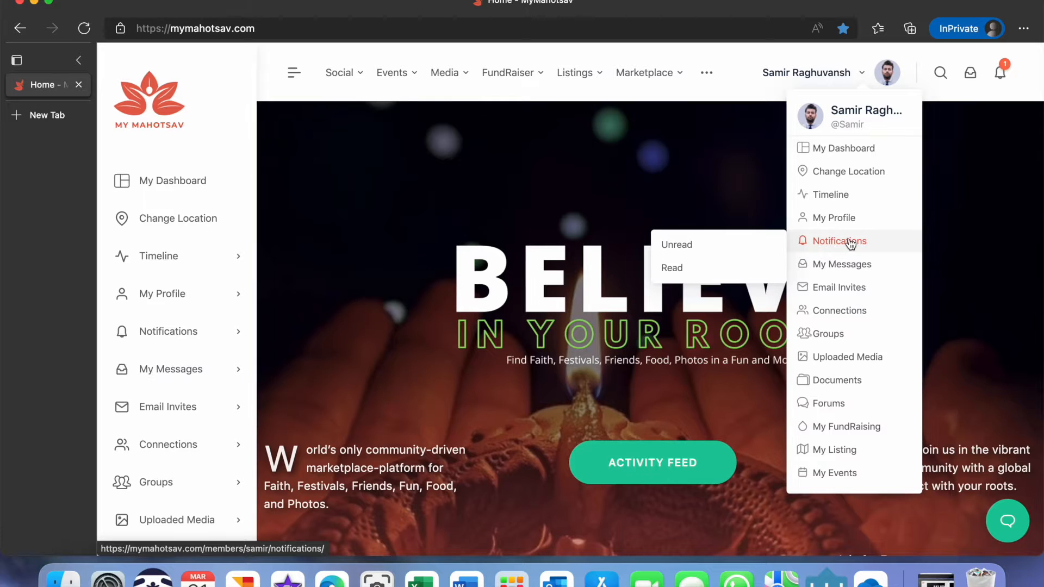
pyautogui.scroll(-3, 851, 243)
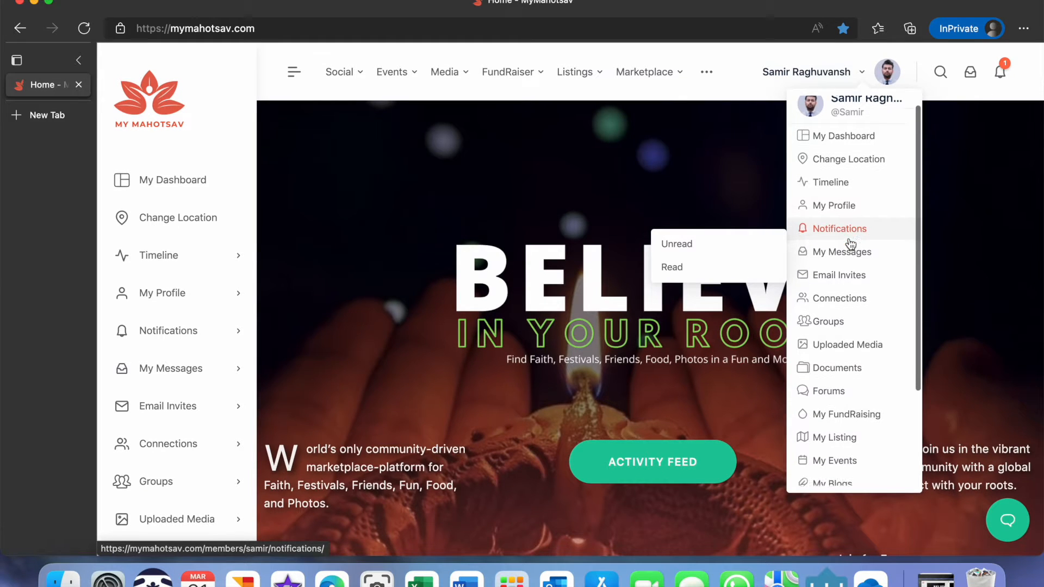
pyautogui.scroll(-2, 851, 244)
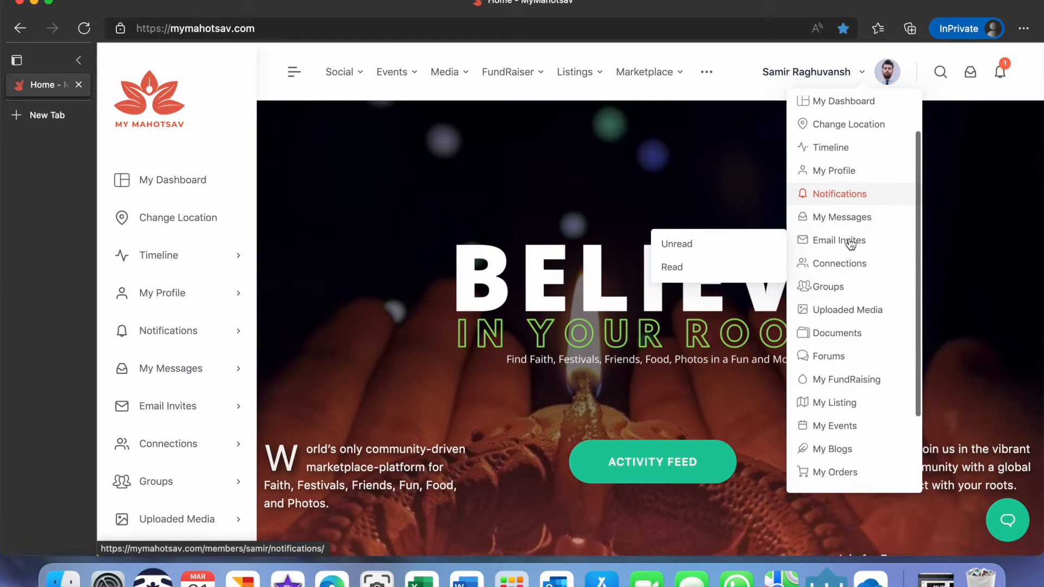
pyautogui.scroll(-3, 851, 243)
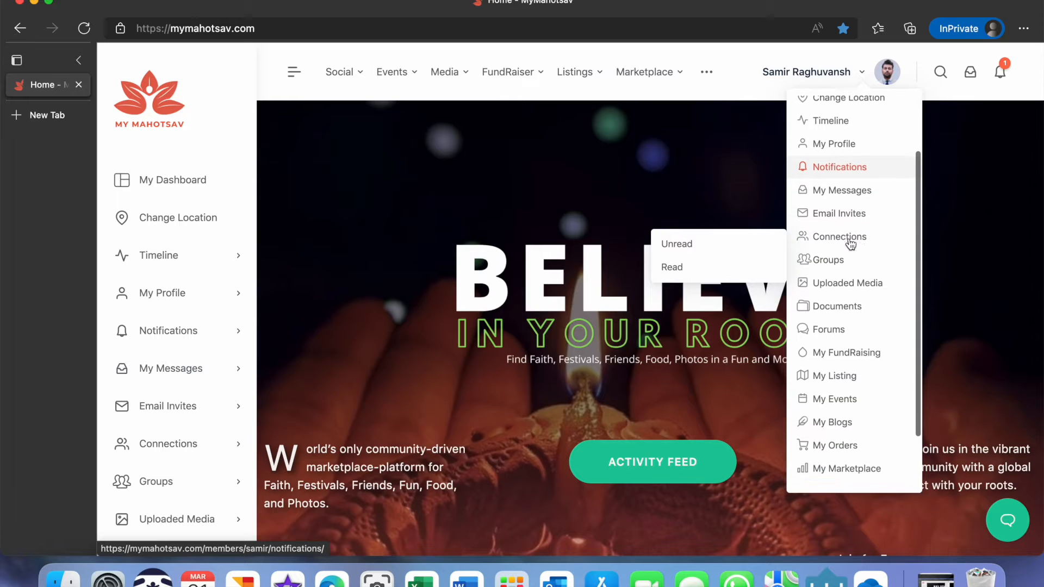
pyautogui.scroll(-2, 851, 243)
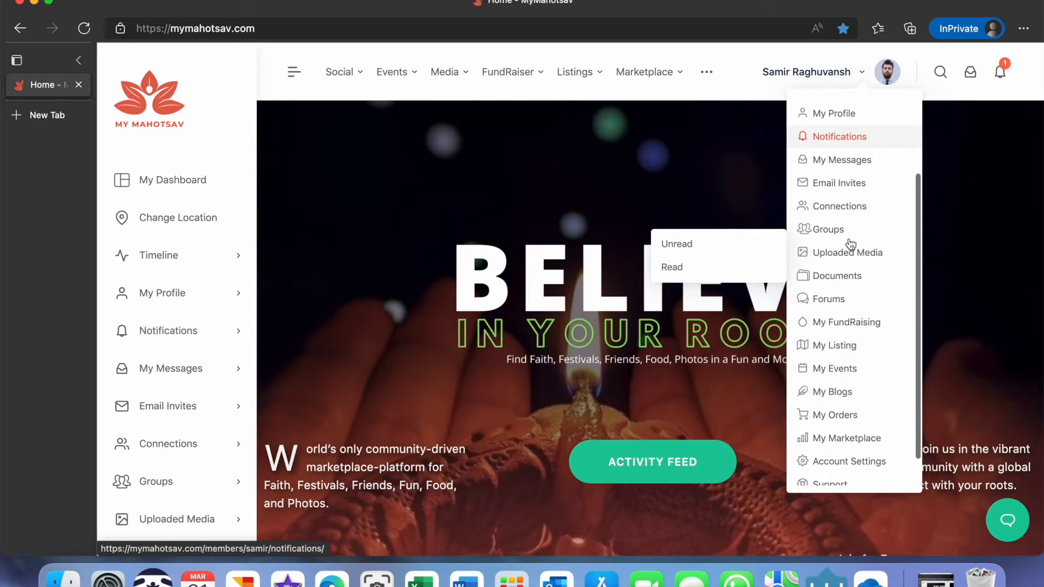
pyautogui.scroll(-2, 851, 244)
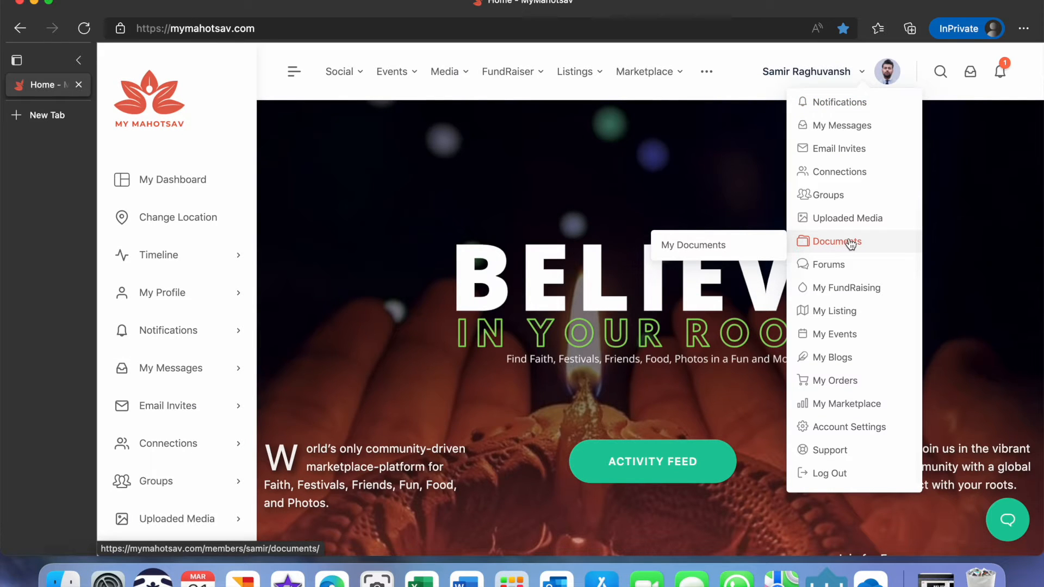
pyautogui.moveTo(850, 267)
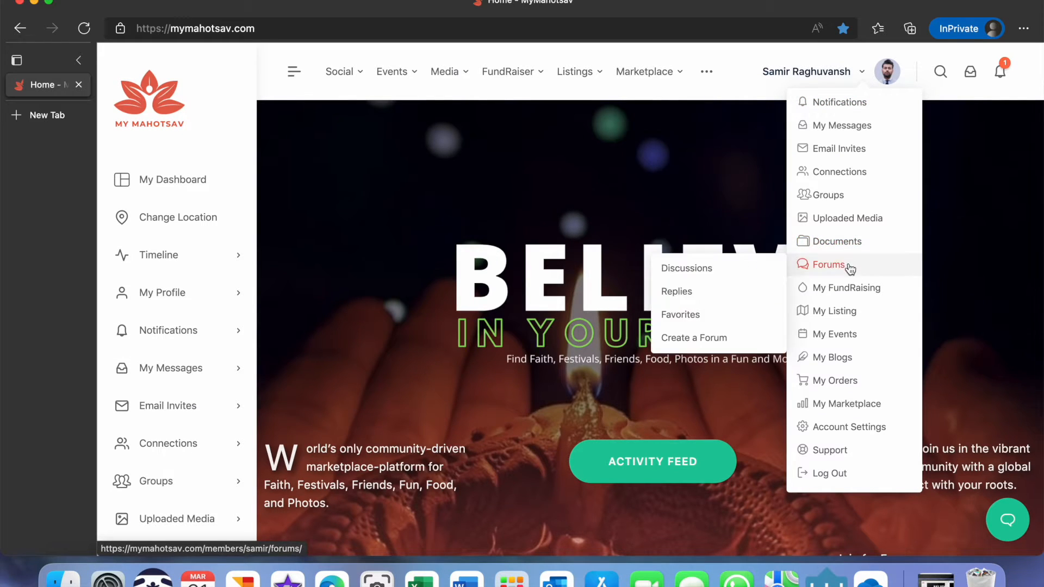
# Open the Add Temple listing form from the account menu's listings submenu.
pyautogui.moveTo(851, 296)
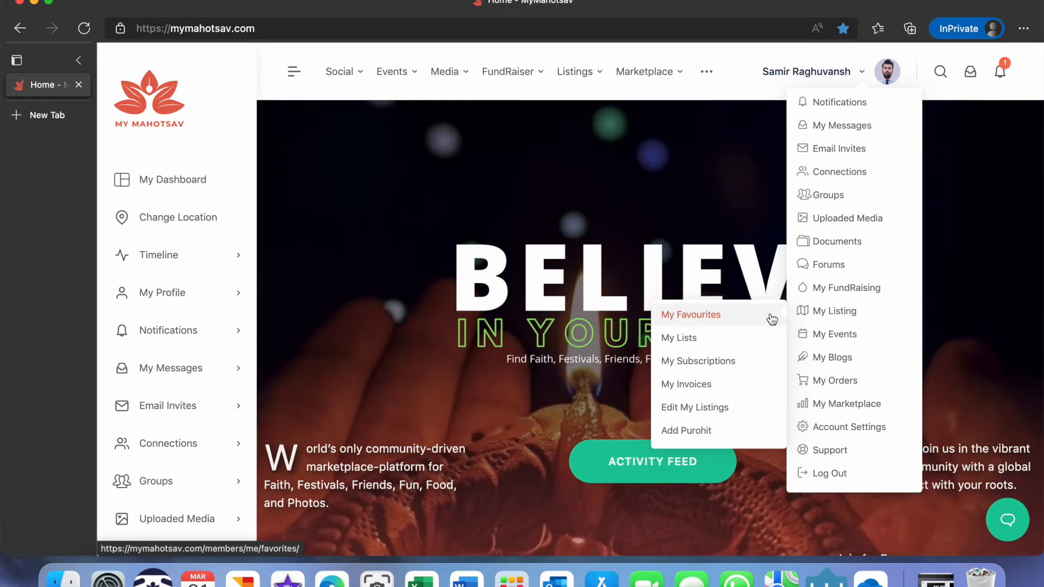
pyautogui.scroll(-5, 728, 320)
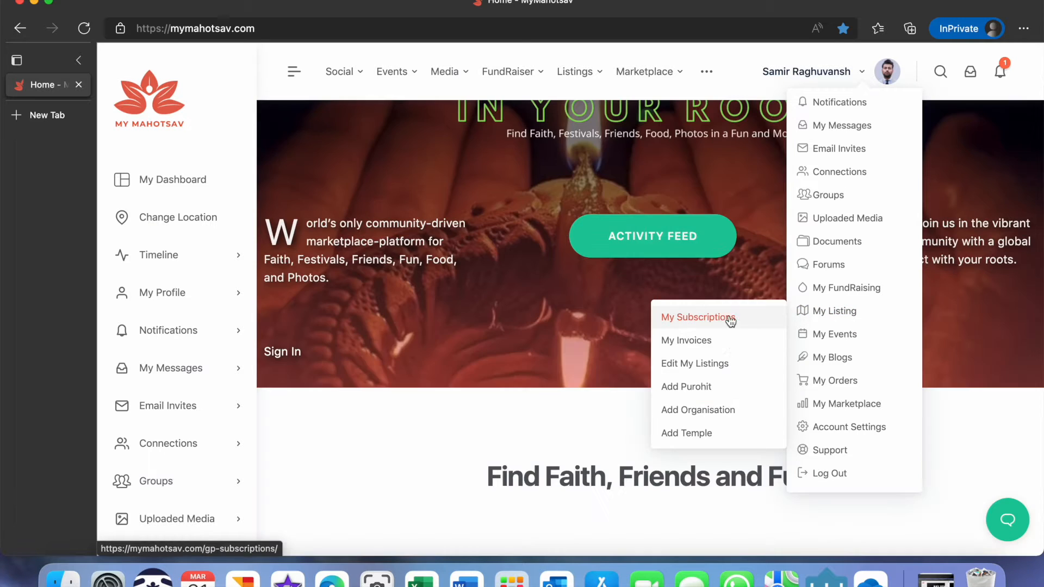
pyautogui.click(728, 431)
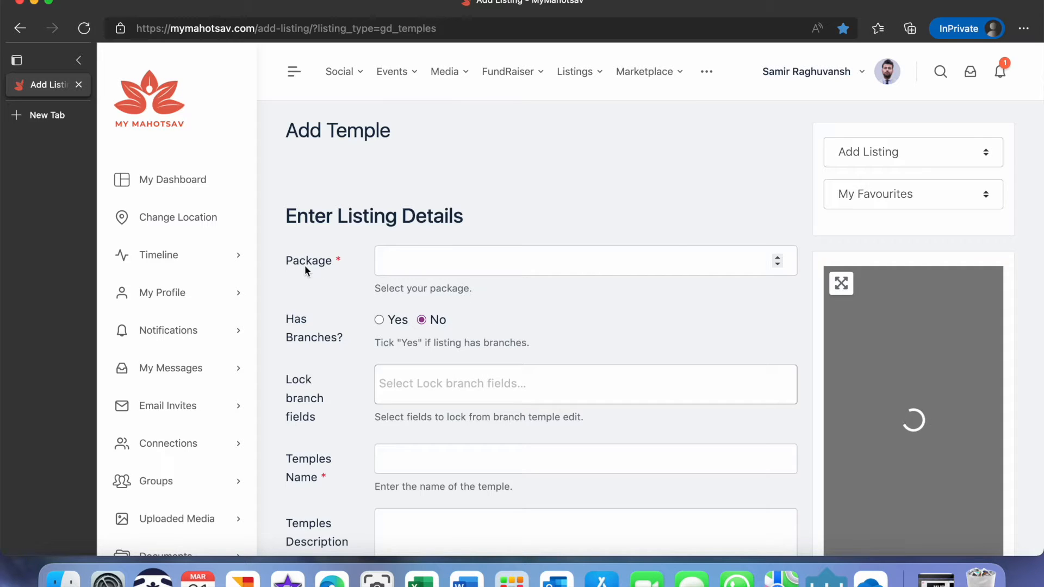
# Set the listing package to 1.
pyautogui.click(393, 257)
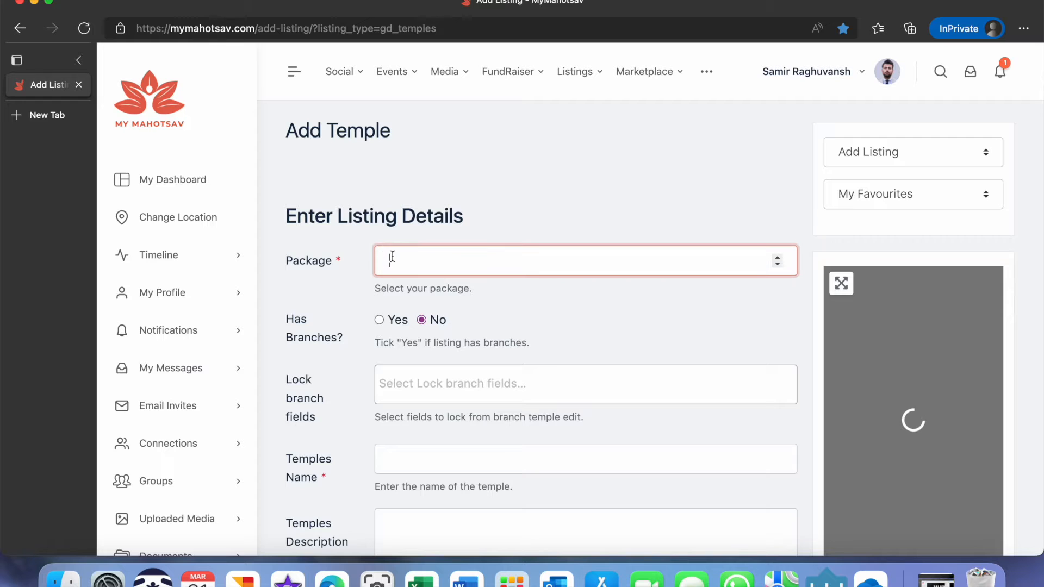
pyautogui.write('1')
pyautogui.scroll(-3, 461, 338)
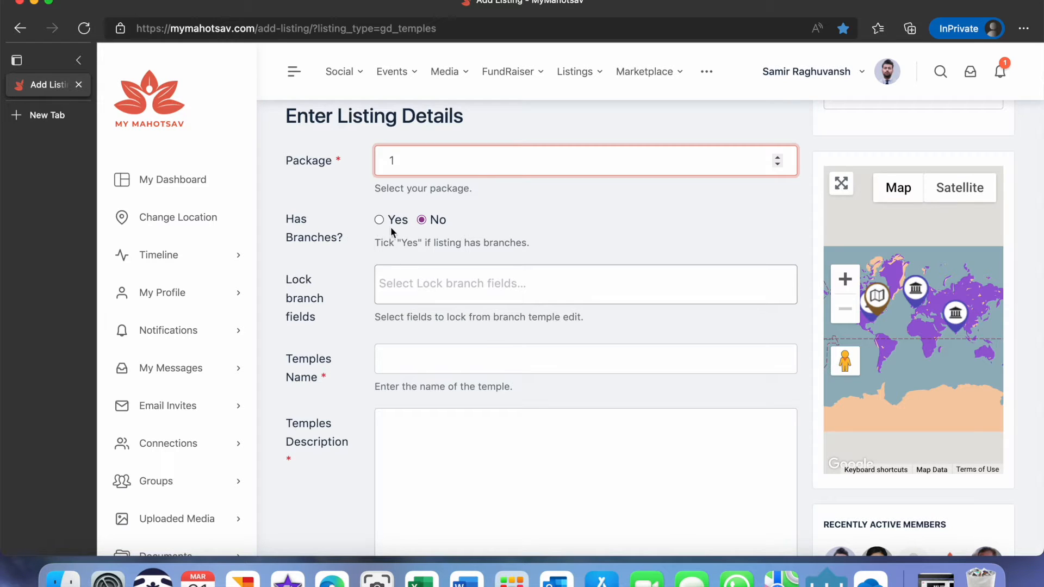
pyautogui.scroll(-1, 442, 277)
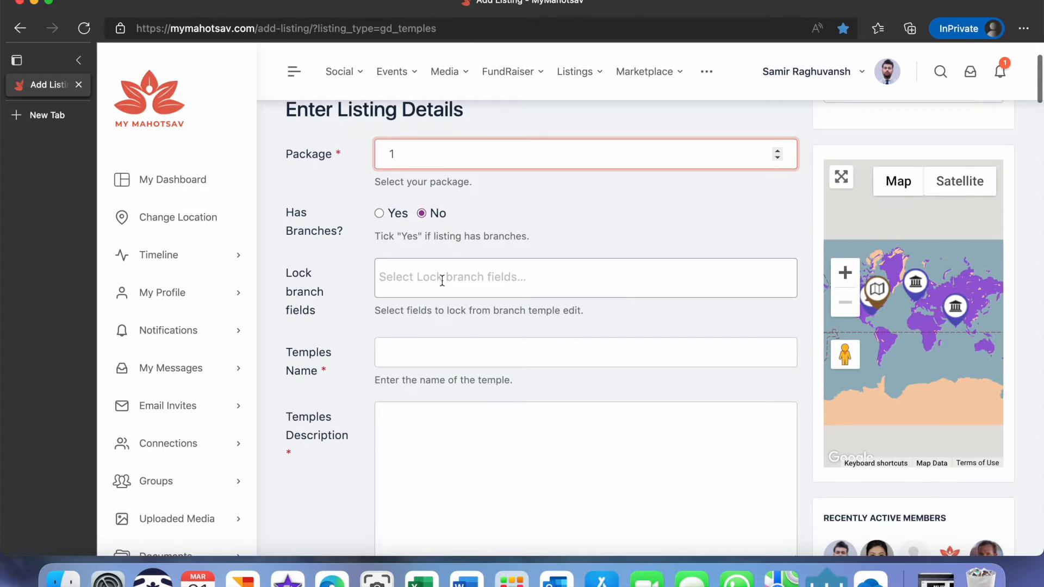
pyautogui.scroll(-3, 439, 275)
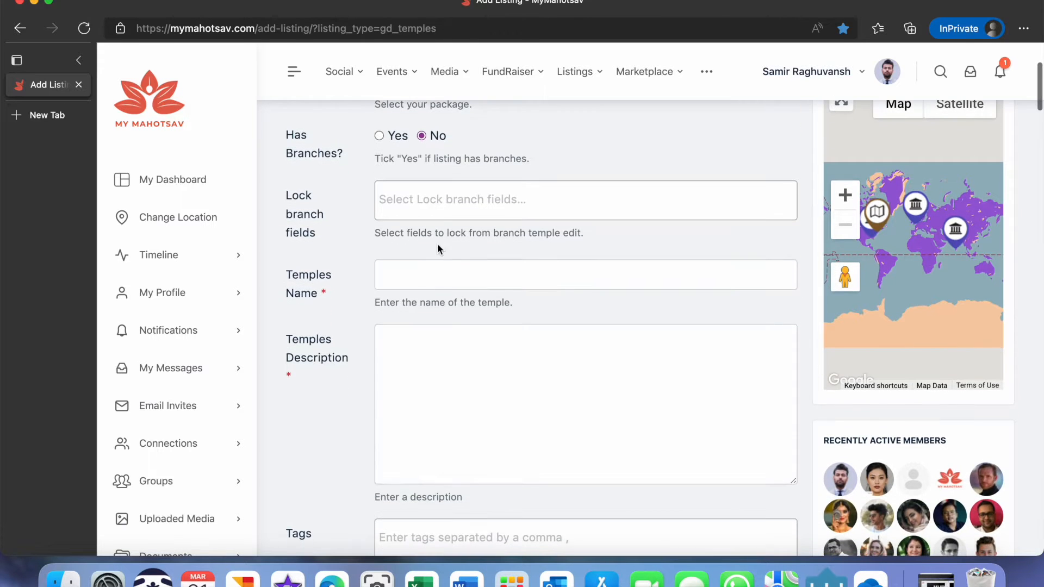
pyautogui.click(406, 211)
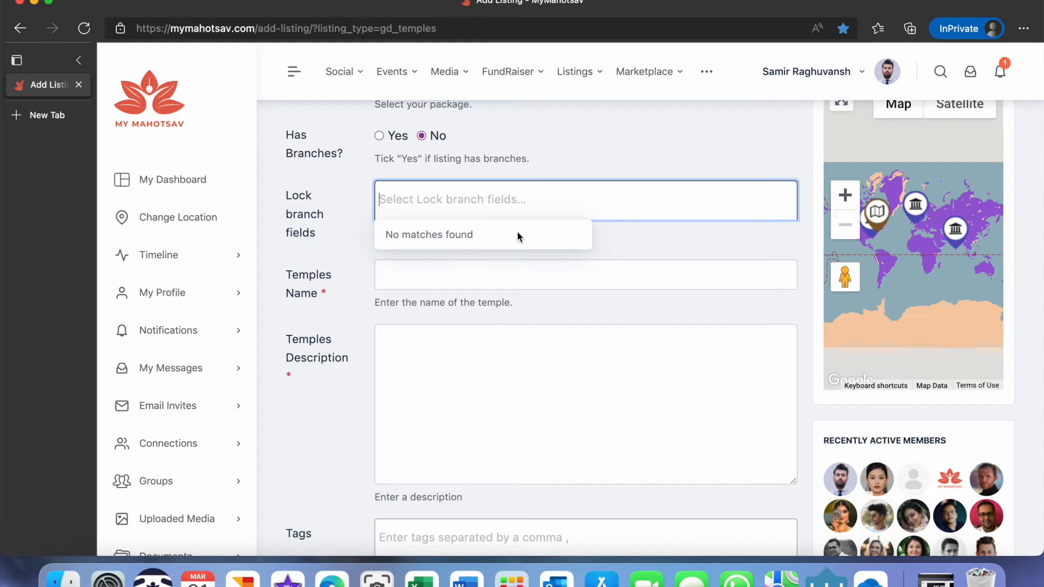
# Enter Sanatan Hindu Mandir Wembley as the temple's name.
pyautogui.click(399, 275)
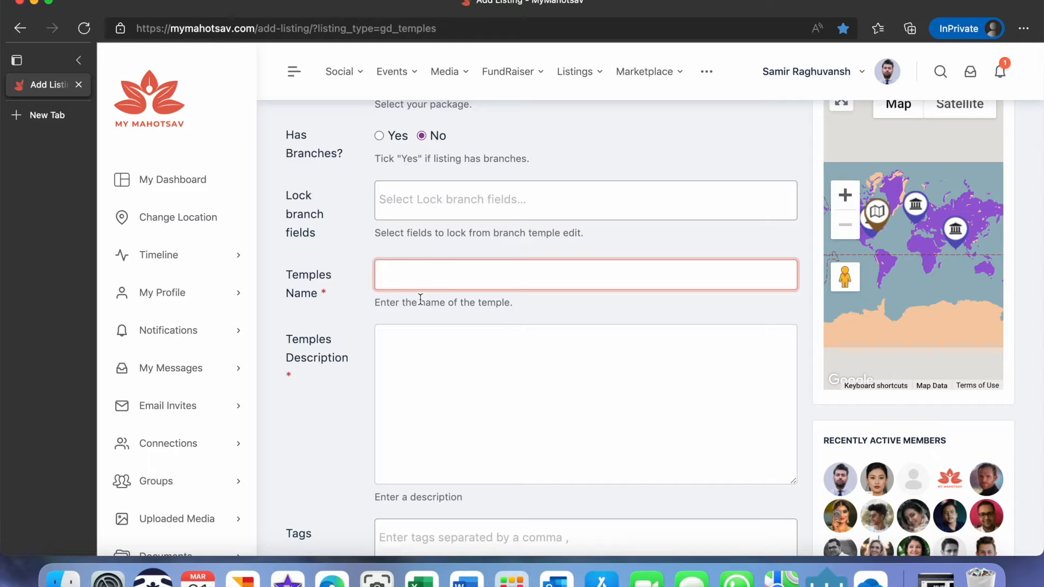
pyautogui.write('San')
pyautogui.write('atan Hindu Mandi')
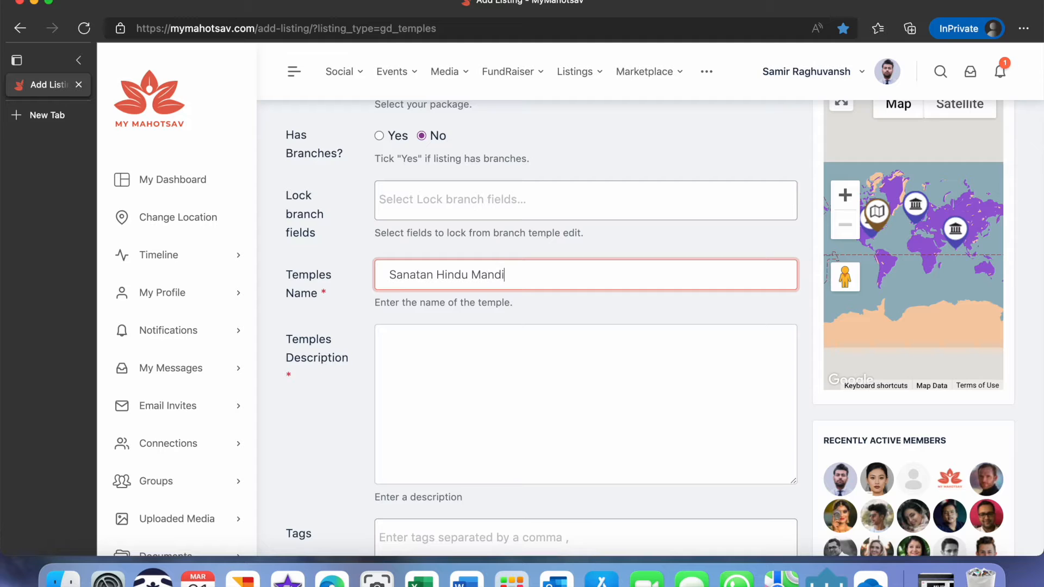
pyautogui.write('r Wembley')
# Paste the temple's architecture description into the description field.
pyautogui.scroll(-1, 369, 387)
pyautogui.click(407, 335)
pyautogui.write("The architecture of the Shri Sanatan Hindu Temple in Wembley has impressed thousands with its dazzling decorative complexity since its completion in 2010. It's intricately-carved bright sand-coloured walls and domes are established as an unmistakable landmark on the Ealing Road.")
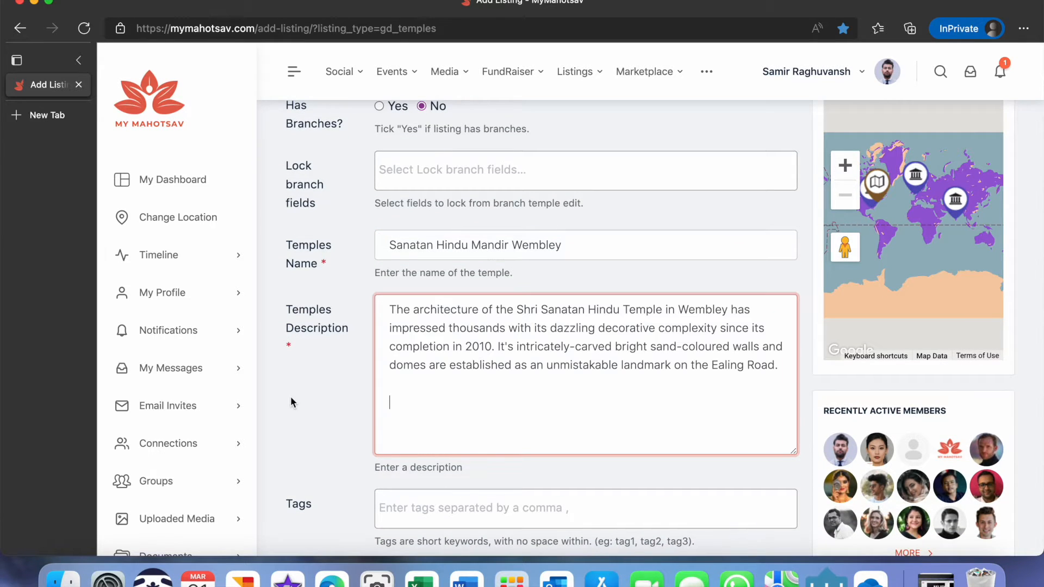
# Add the tags Temple, BigTemple and SanatanHinduMandir from the popular tags.
pyautogui.scroll(-4, 290, 396)
pyautogui.scroll(-3, 290, 397)
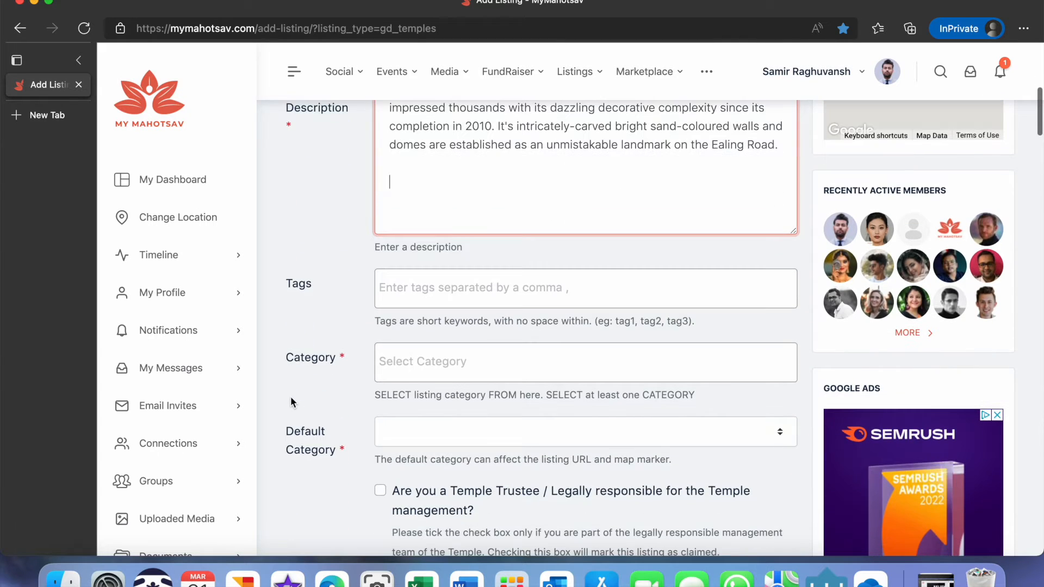
pyautogui.click(396, 289)
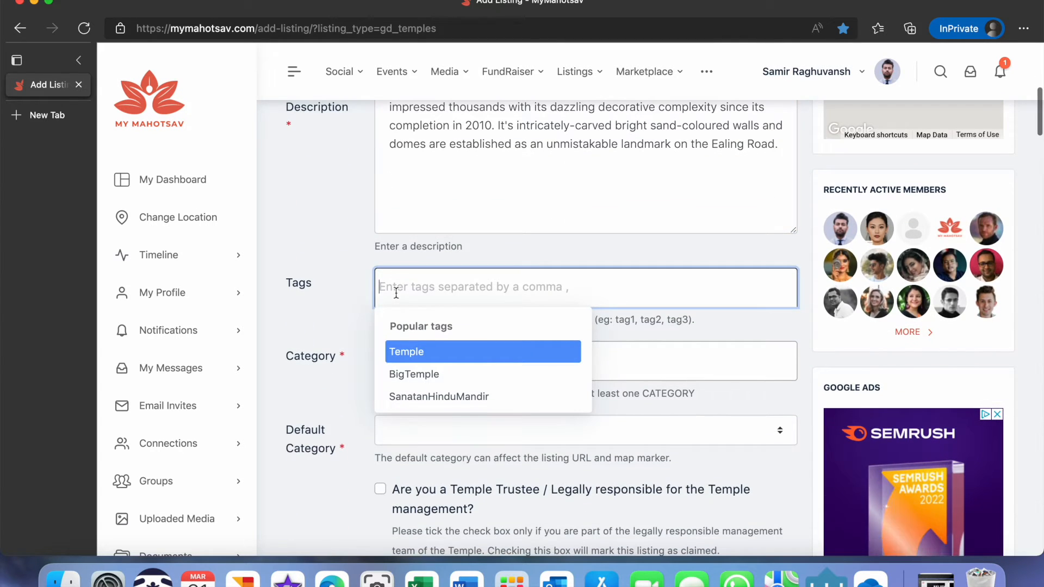
pyautogui.click(417, 349)
pyautogui.click(473, 295)
pyautogui.click(441, 380)
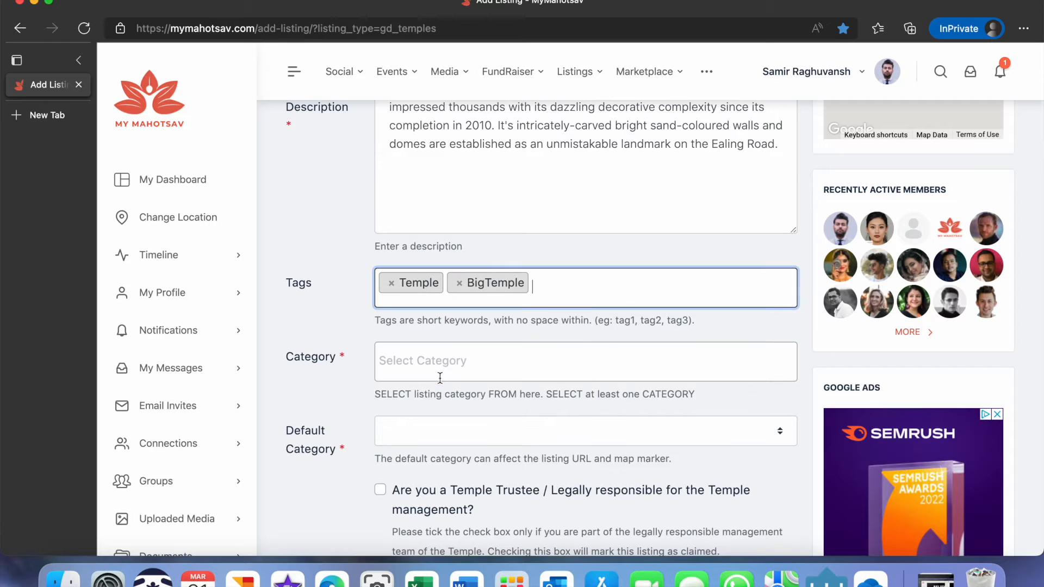
pyautogui.click(613, 285)
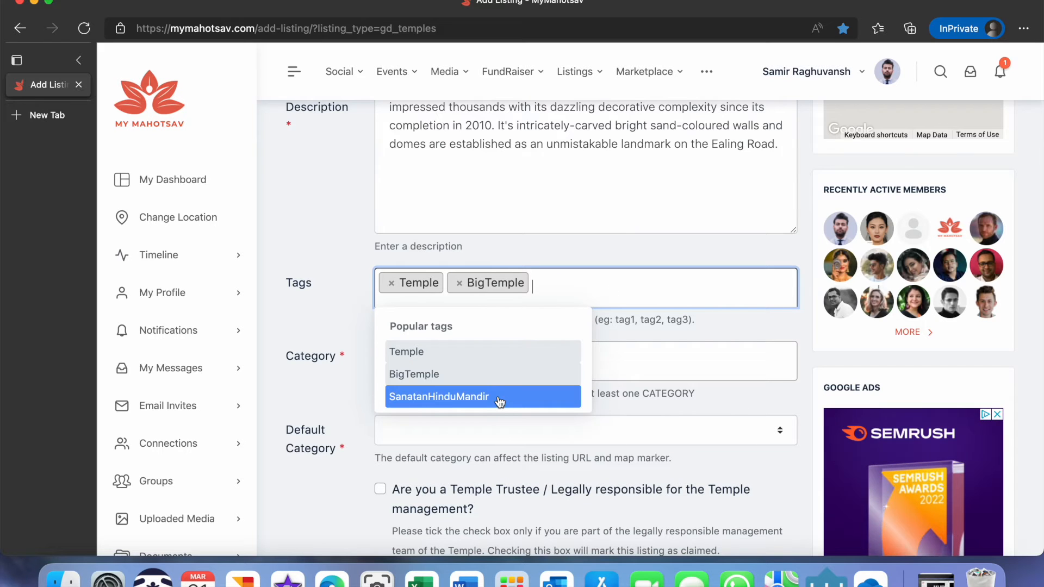
pyautogui.click(436, 399)
# Choose Big Temples as the listing category.
pyautogui.click(423, 361)
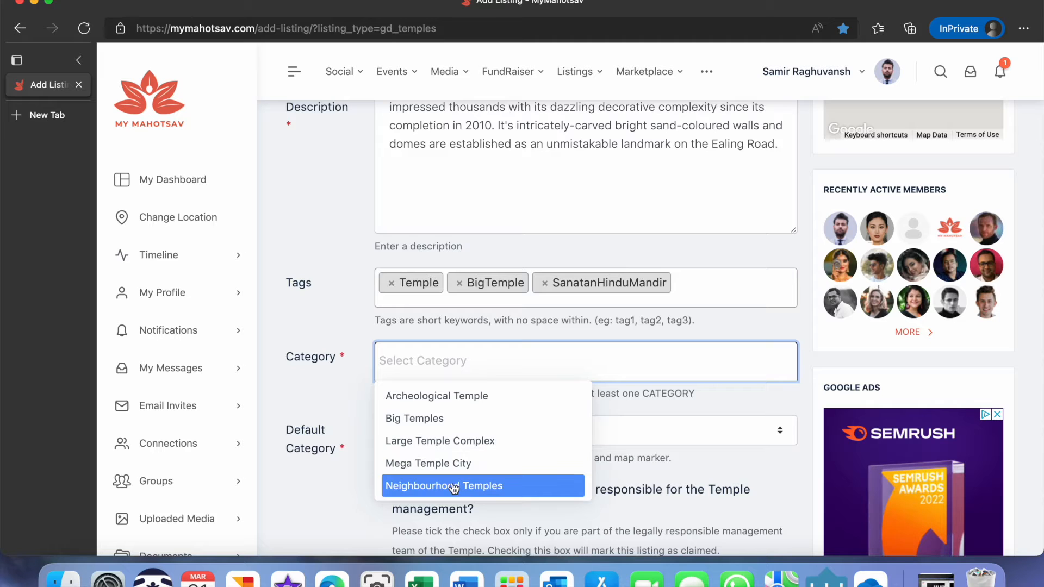
pyautogui.click(405, 430)
pyautogui.scroll(-5, 517, 389)
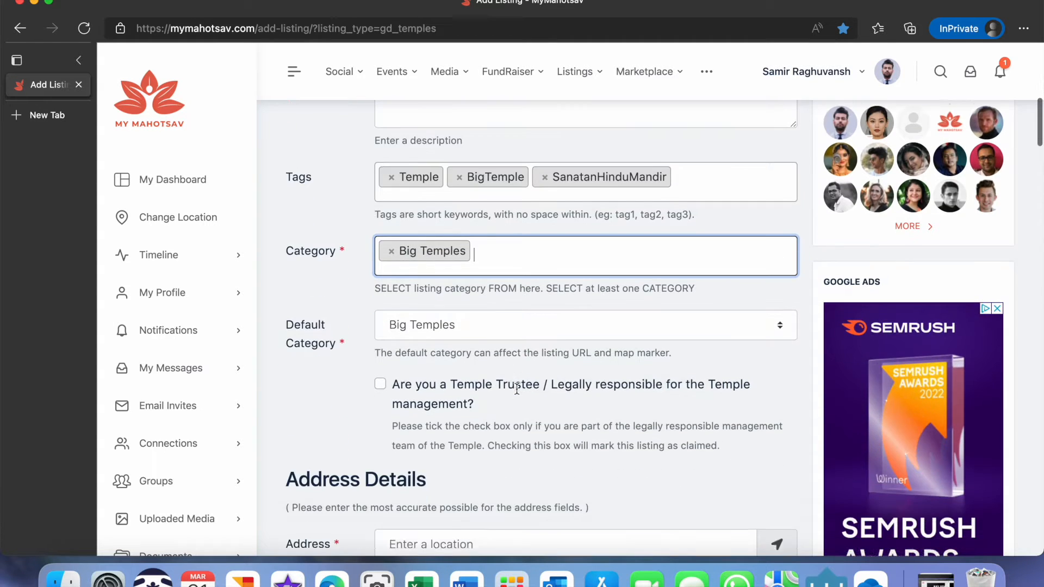
# Enter the address by searching for ealing ro and picking Ealing Road, Wembley from the location suggestions.
pyautogui.scroll(-2, 519, 377)
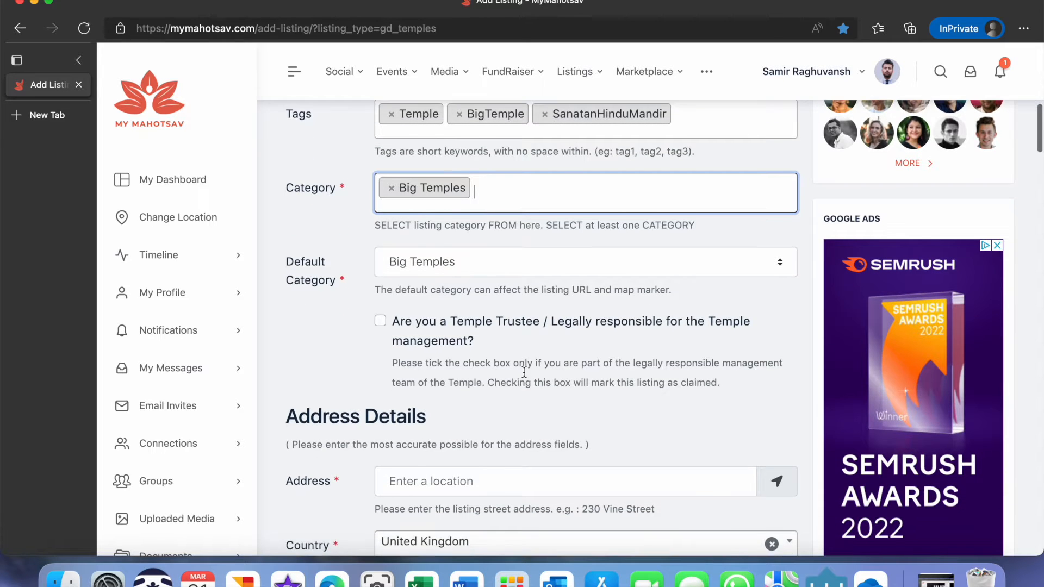
pyautogui.scroll(-1, 525, 366)
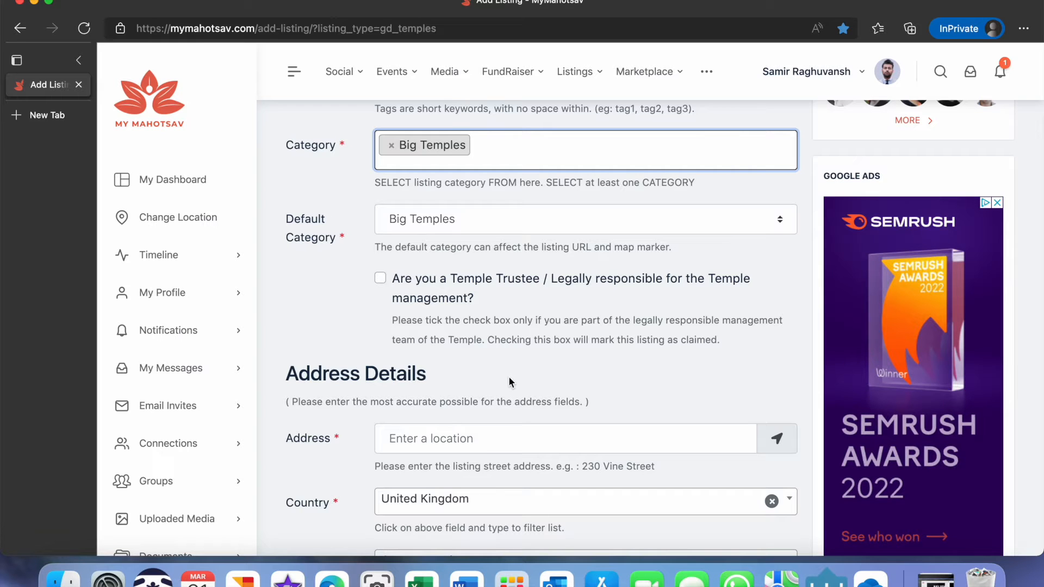
pyautogui.scroll(-1, 508, 383)
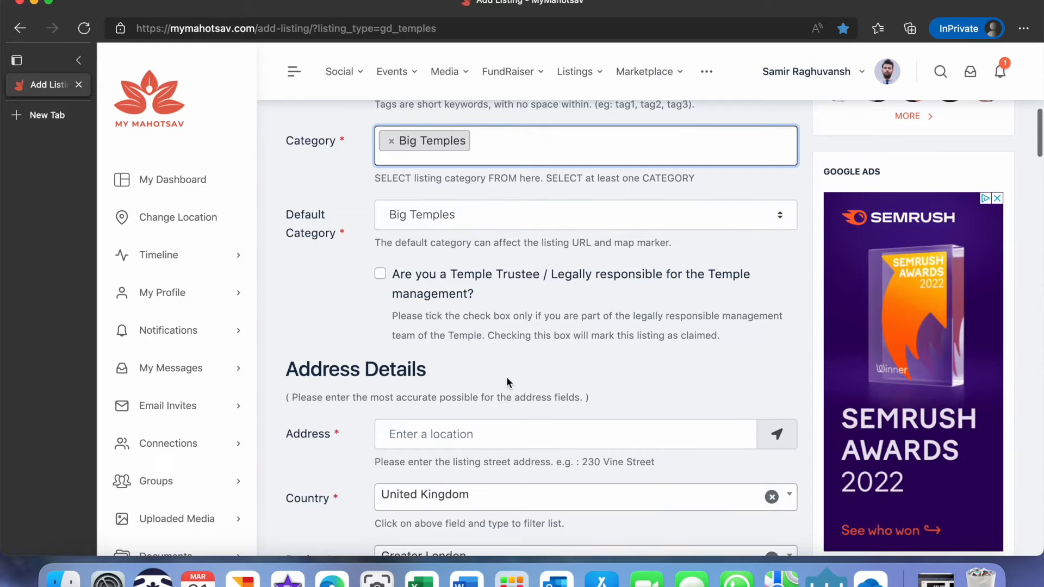
pyautogui.scroll(-1, 506, 377)
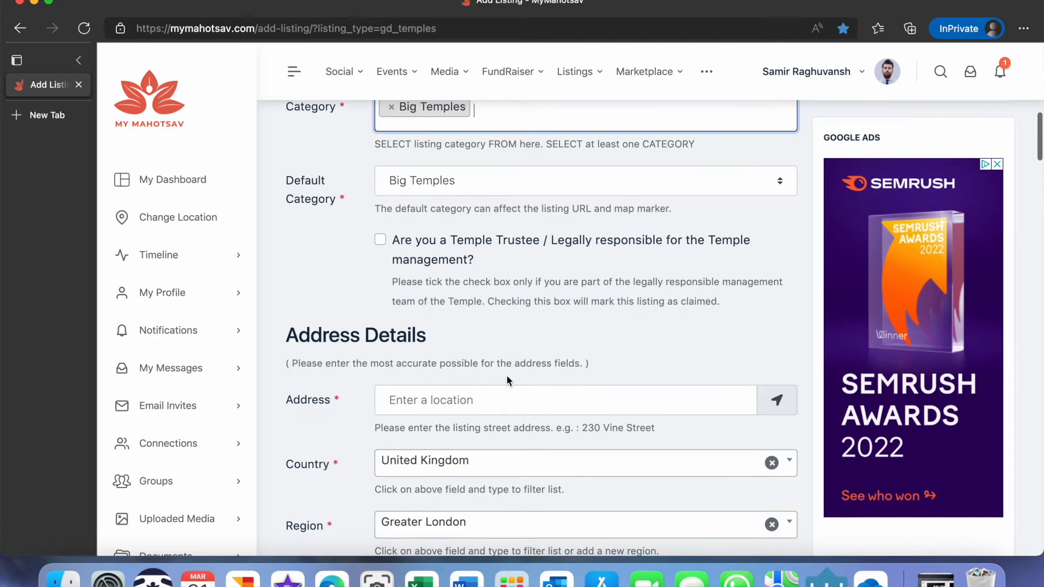
pyautogui.scroll(-1, 508, 369)
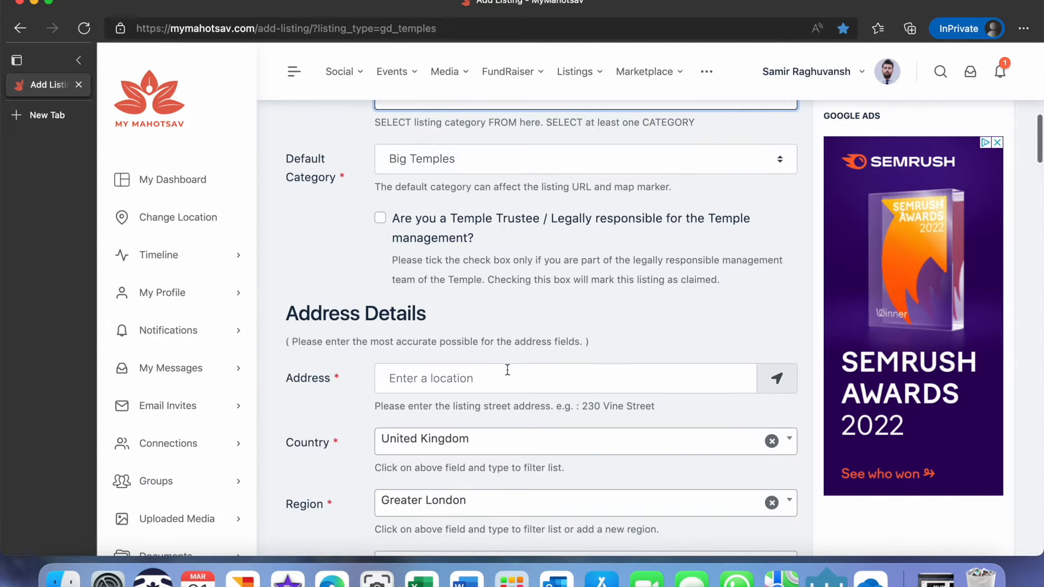
pyautogui.scroll(-2, 507, 370)
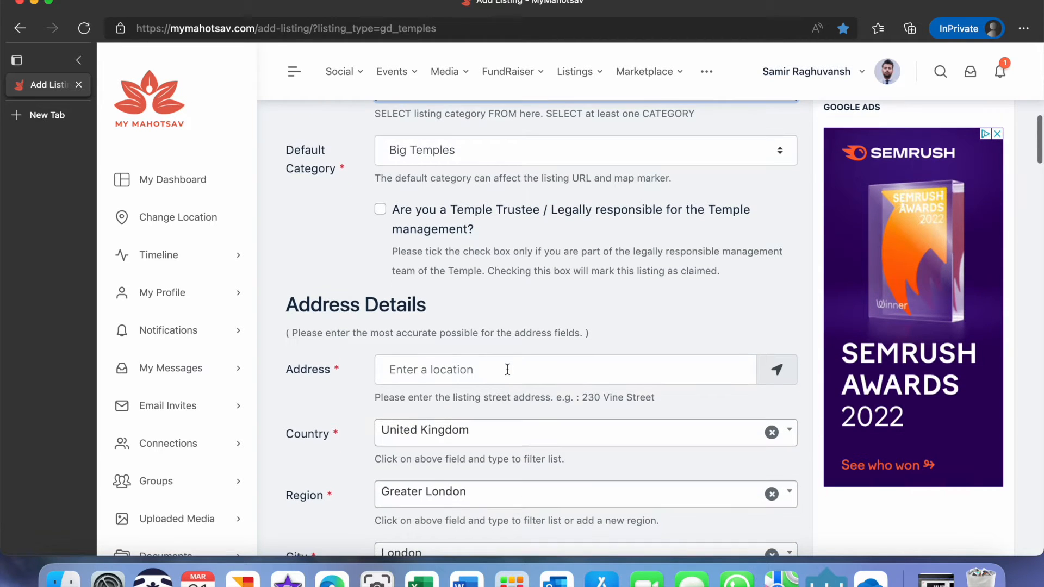
pyautogui.scroll(-1, 508, 369)
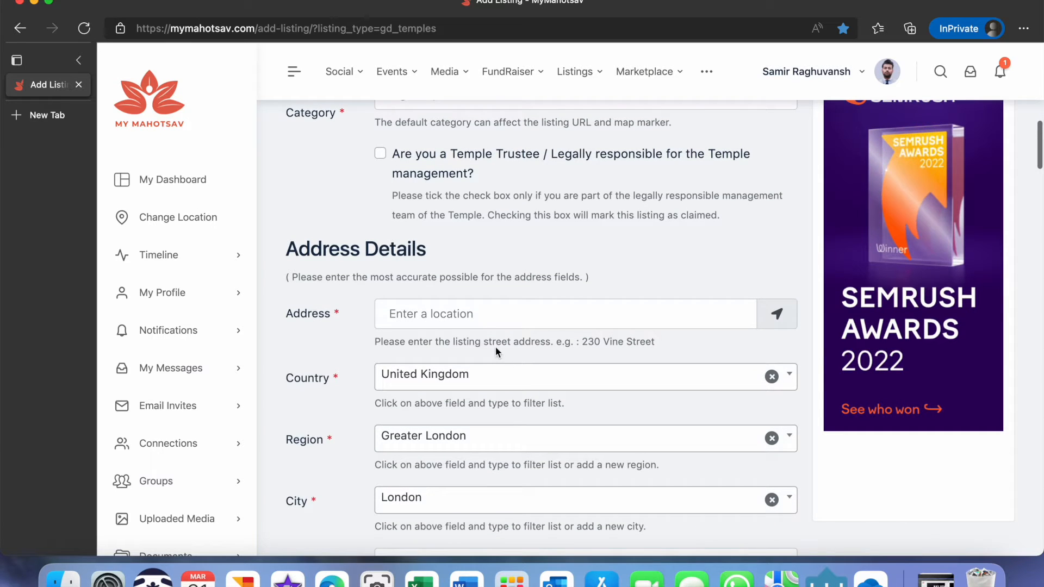
pyautogui.click(455, 304)
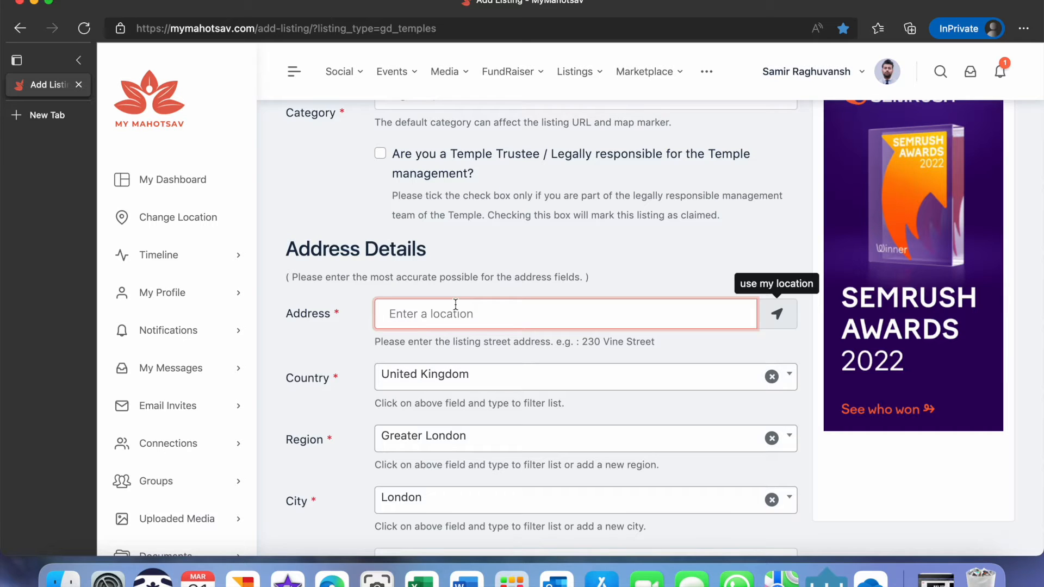
pyautogui.write('ea')
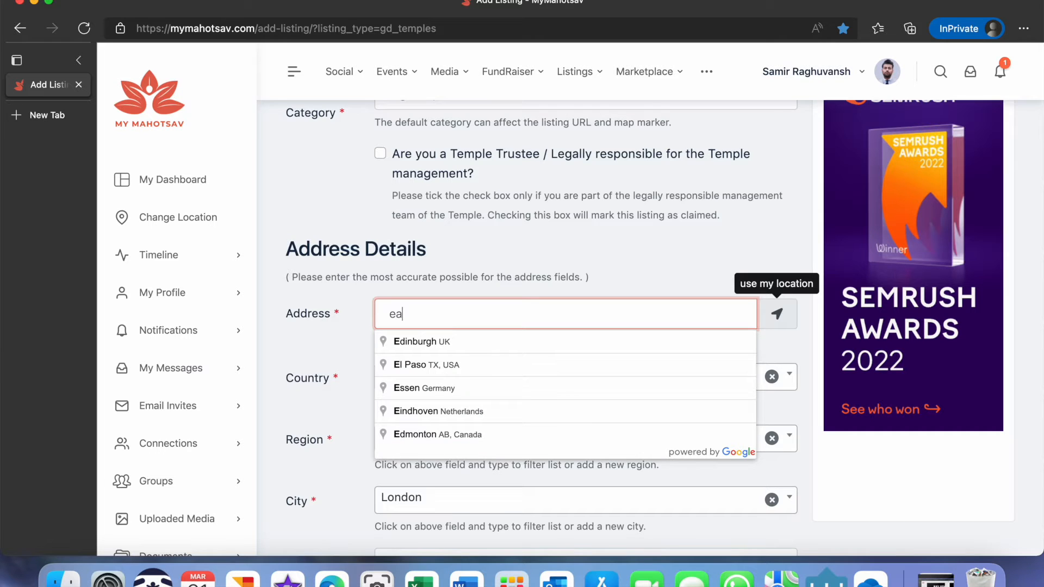
pyautogui.write('l')
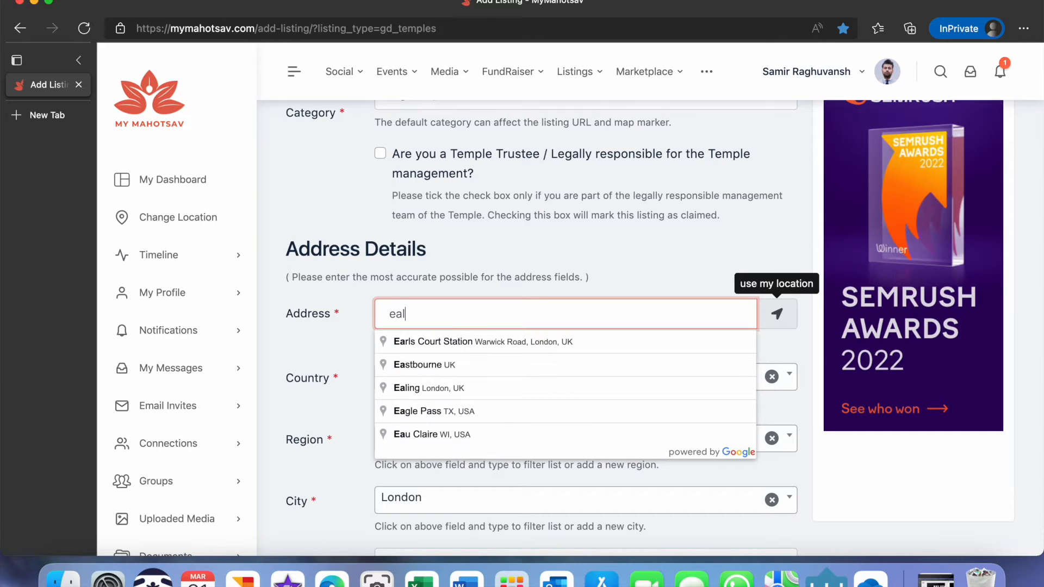
pyautogui.write('i')
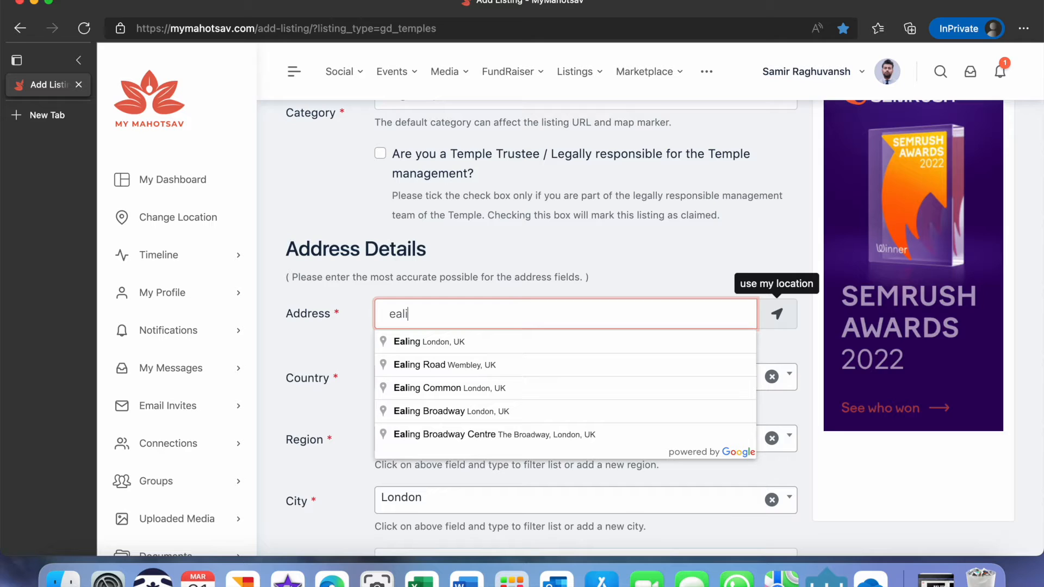
pyautogui.write('ng')
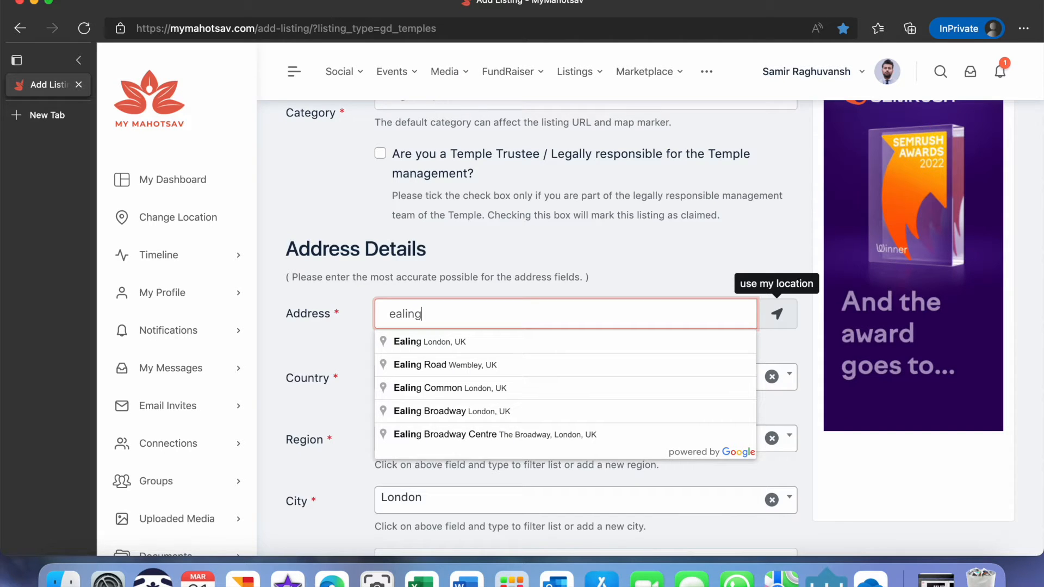
pyautogui.write(' r')
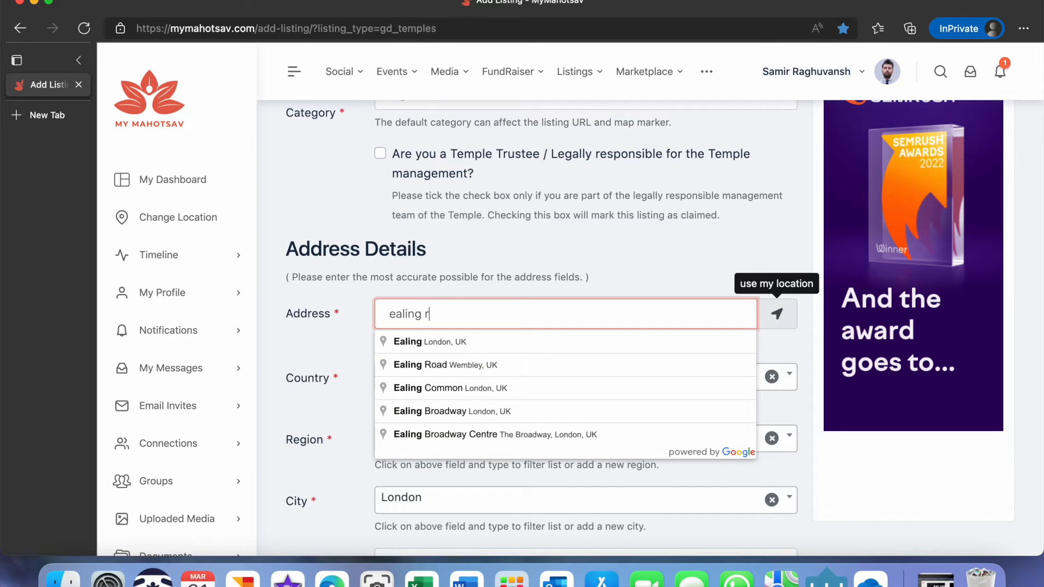
pyautogui.write('o')
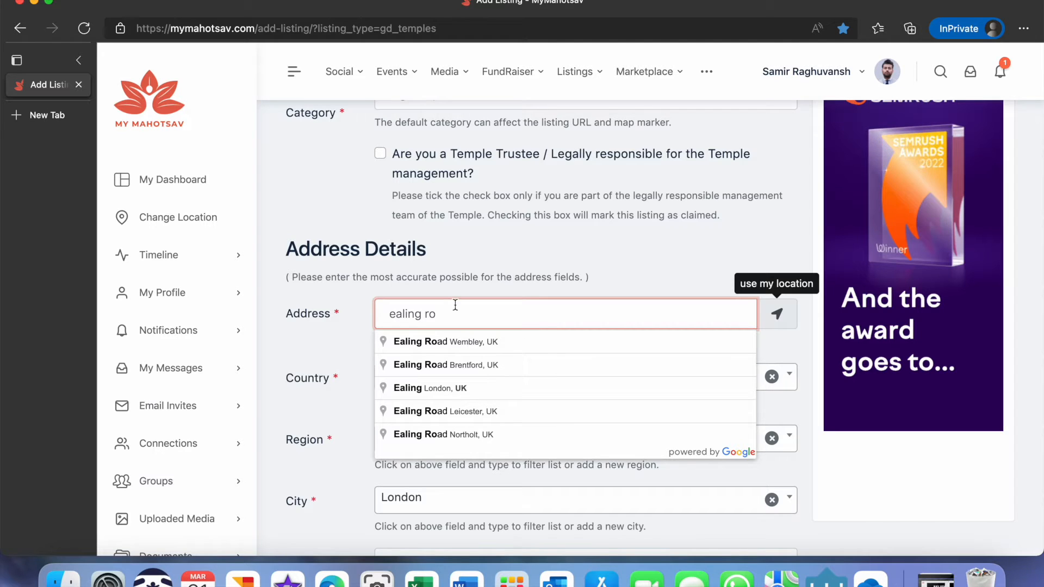
pyautogui.click(457, 343)
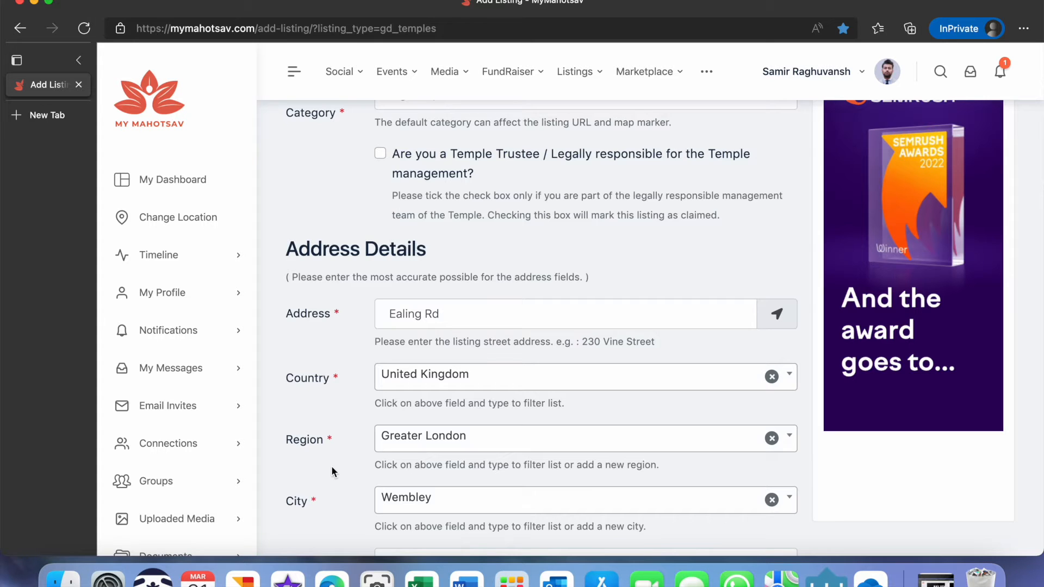
# Place the entered address on the map.
pyautogui.scroll(-2, 331, 466)
pyautogui.scroll(-4, 331, 466)
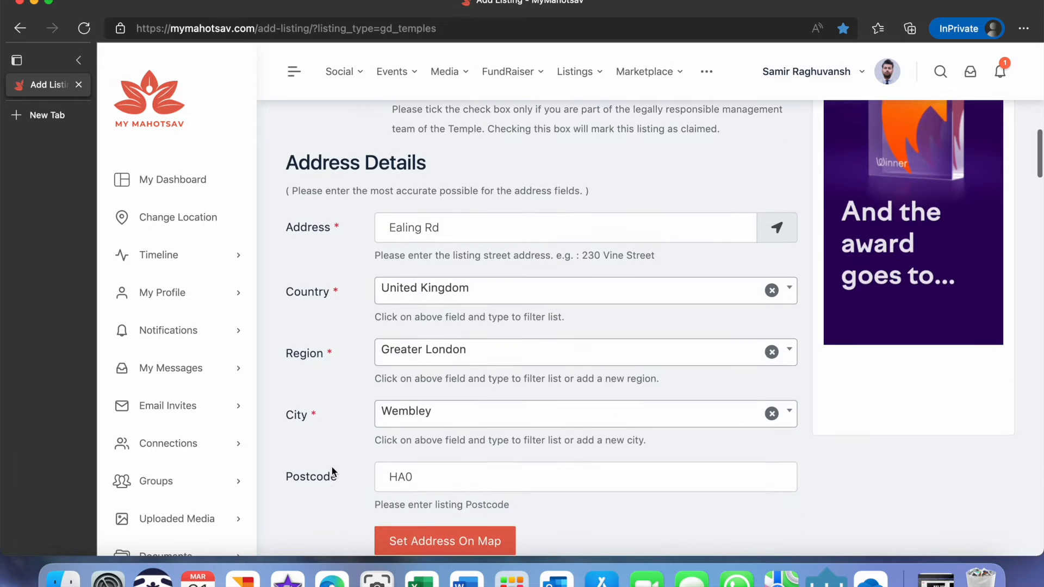
pyautogui.scroll(-3, 331, 468)
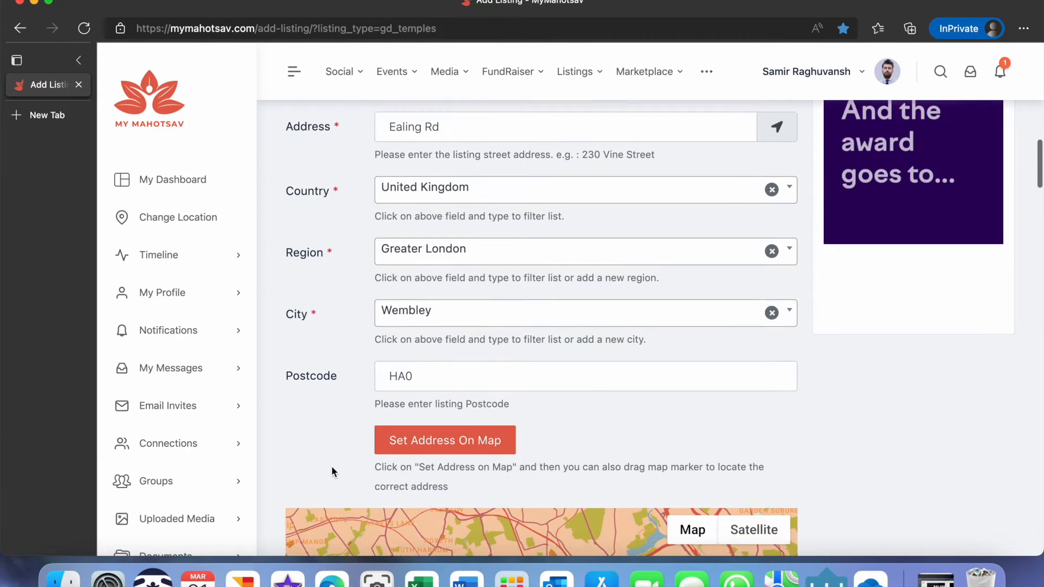
pyautogui.scroll(-2, 332, 471)
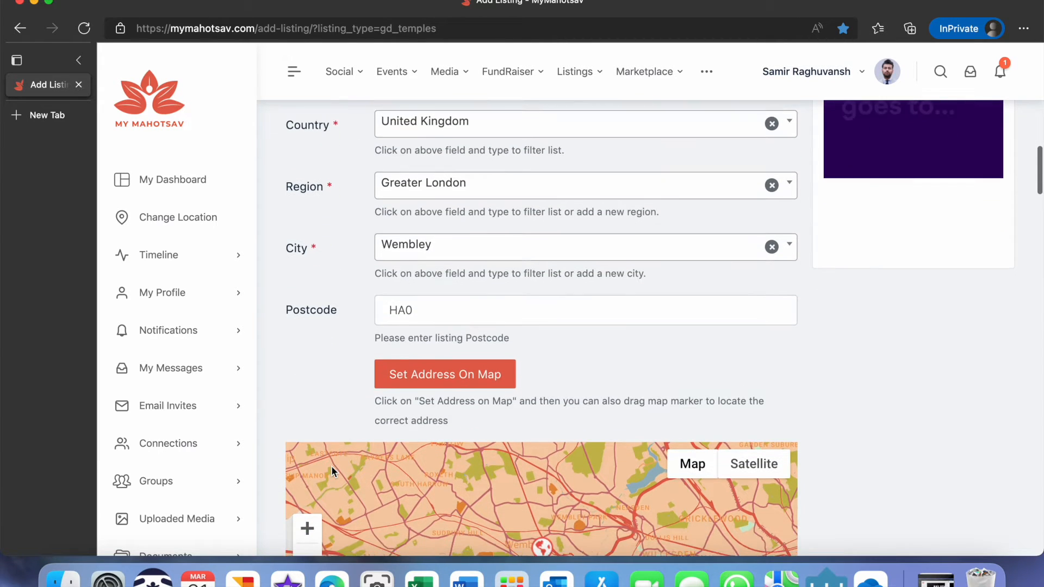
pyautogui.scroll(-1, 333, 470)
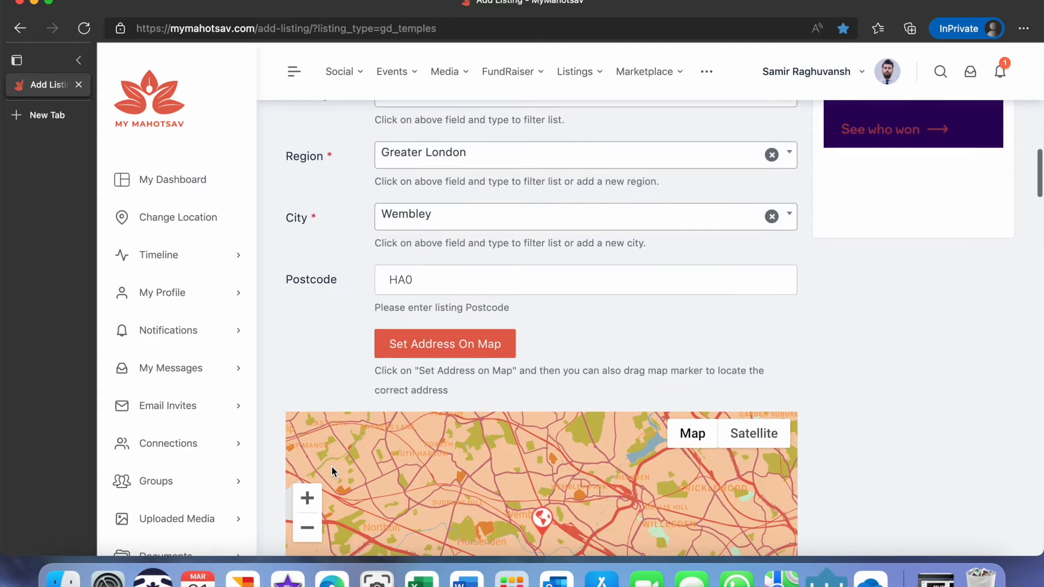
pyautogui.scroll(-1, 331, 467)
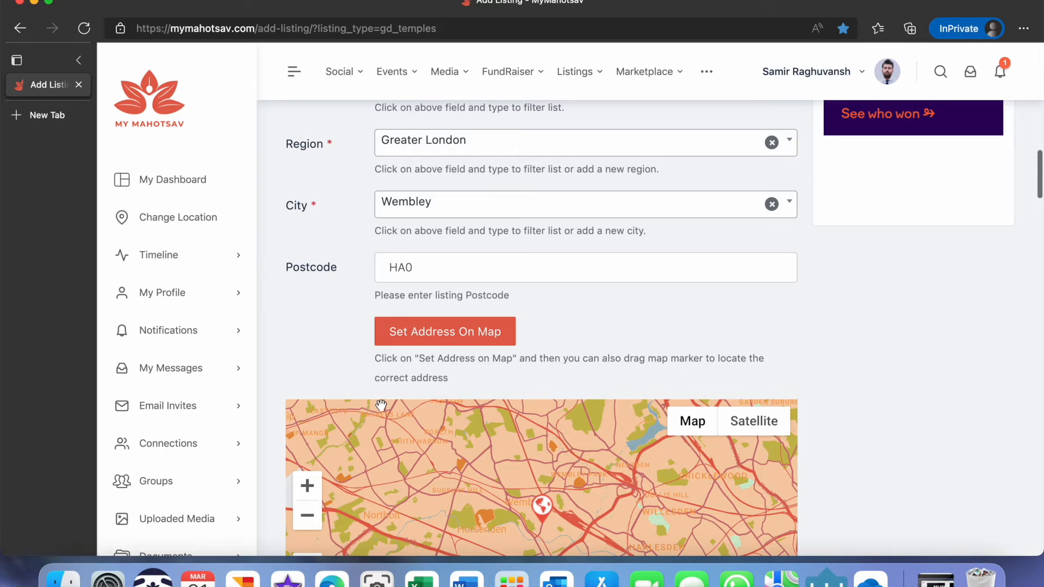
pyautogui.click(409, 334)
# Switch the map preview to satellite imagery.
pyautogui.scroll(-2, 486, 375)
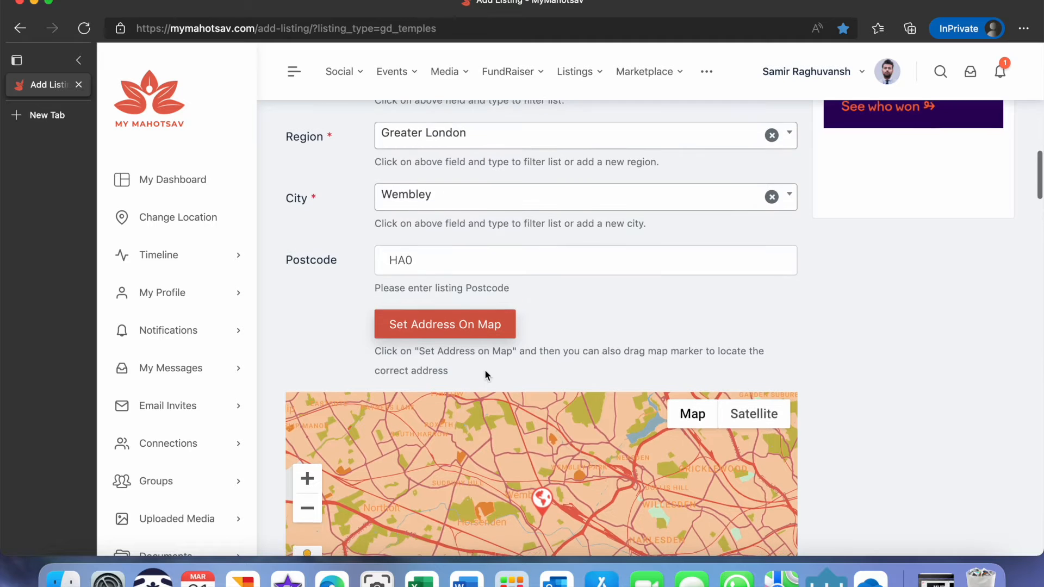
pyautogui.scroll(-5, 484, 369)
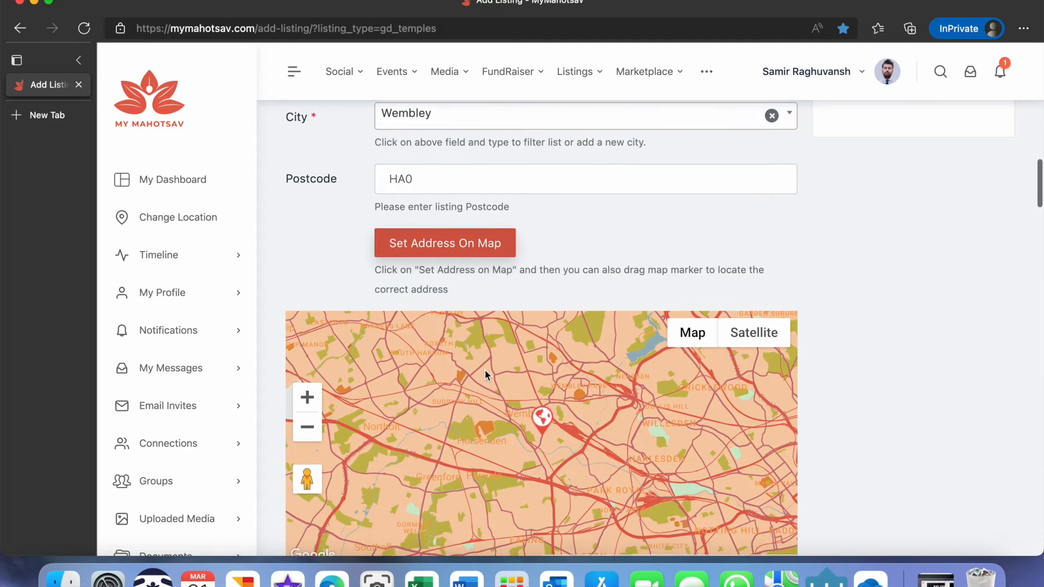
pyautogui.scroll(-3, 485, 370)
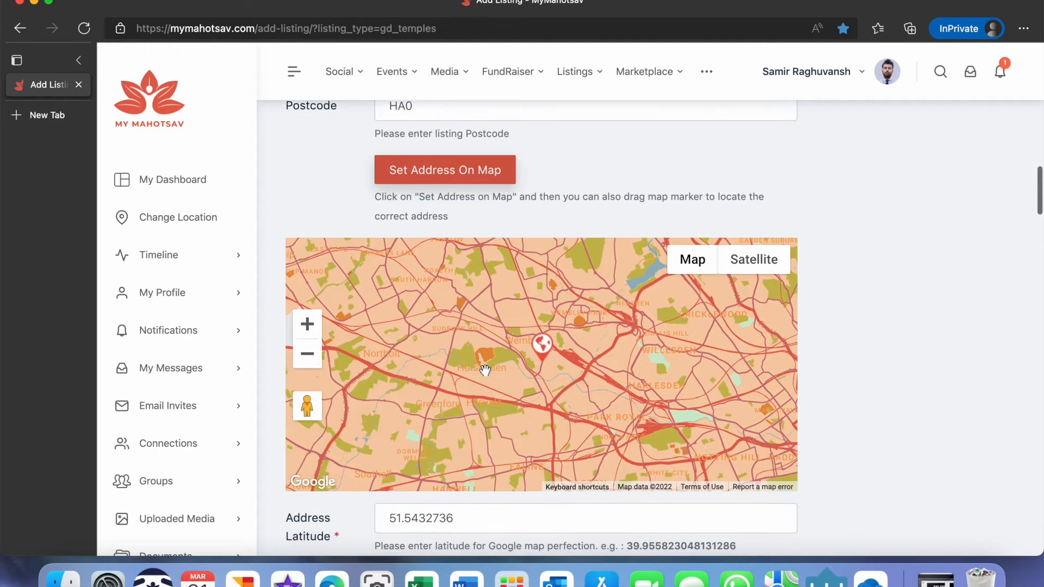
pyautogui.scroll(-1, 486, 370)
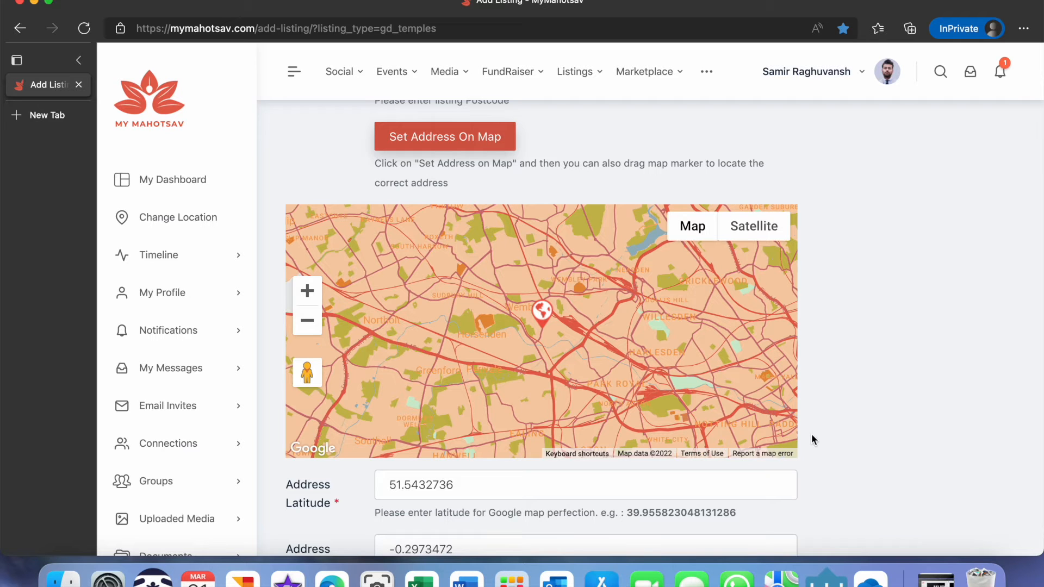
pyautogui.scroll(-2, 811, 439)
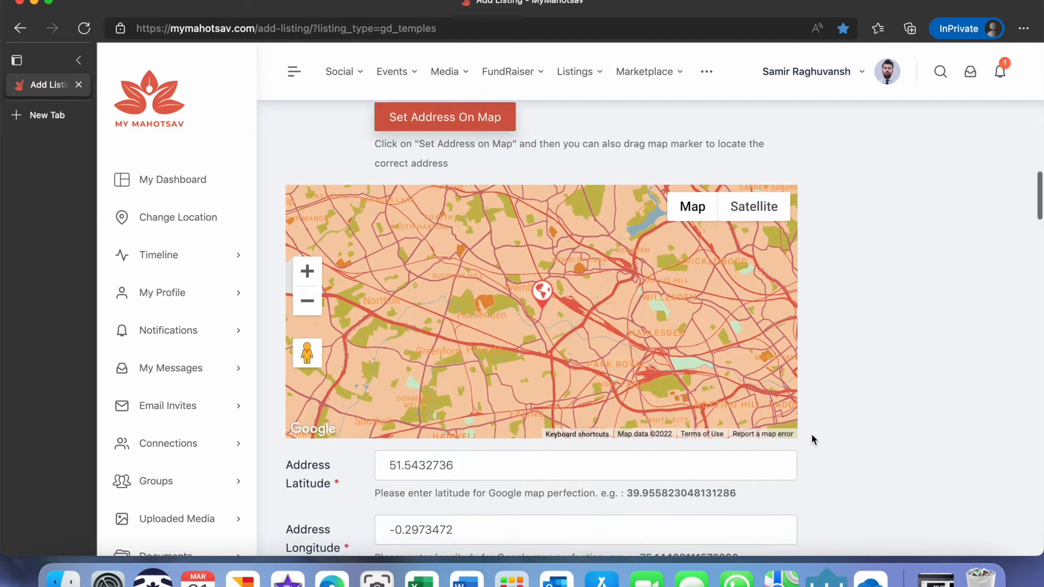
pyautogui.scroll(-1, 811, 439)
pyautogui.scroll(-1, 812, 435)
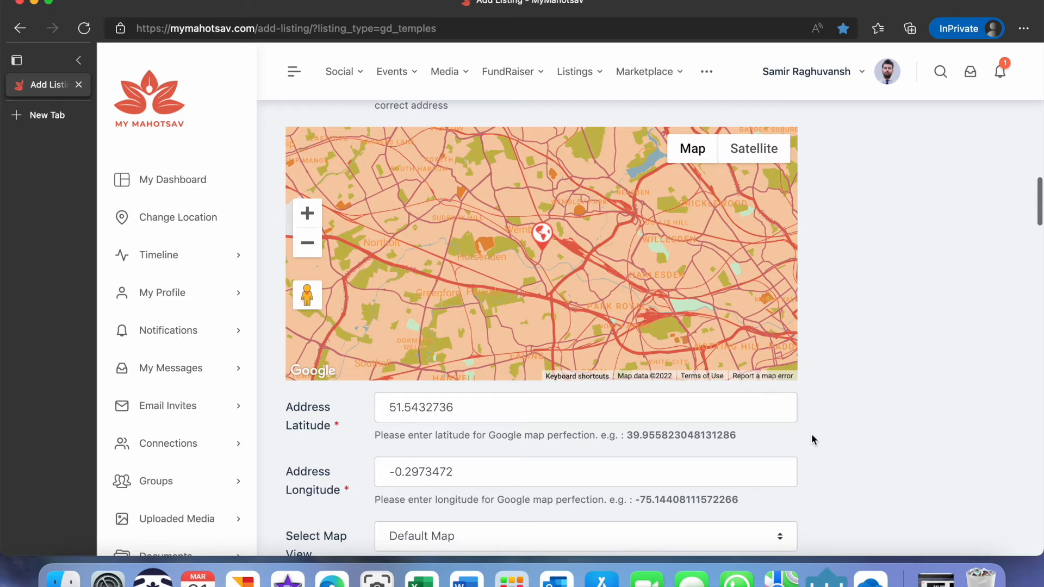
pyautogui.scroll(-1, 812, 435)
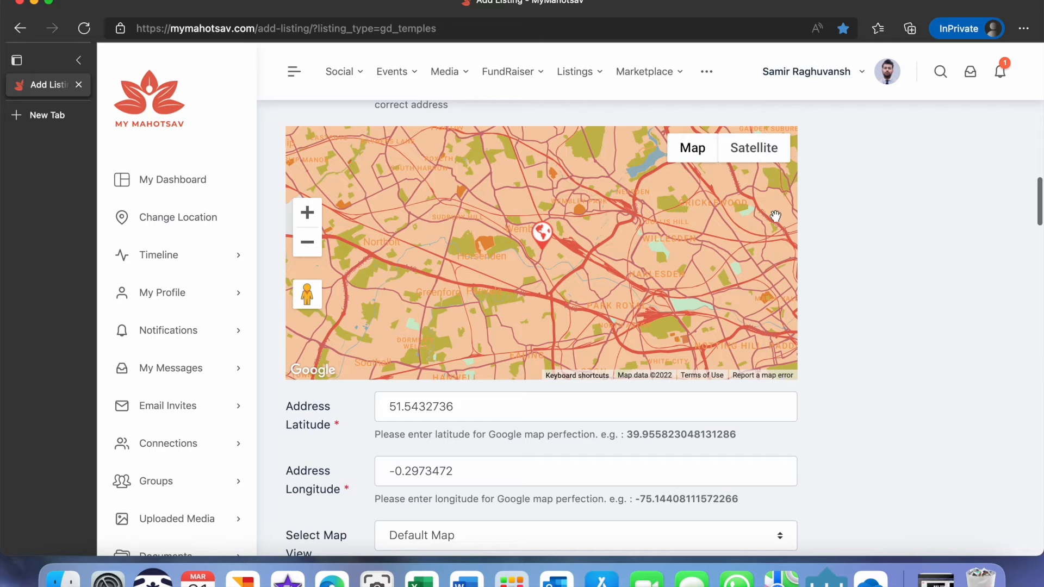
pyautogui.click(741, 153)
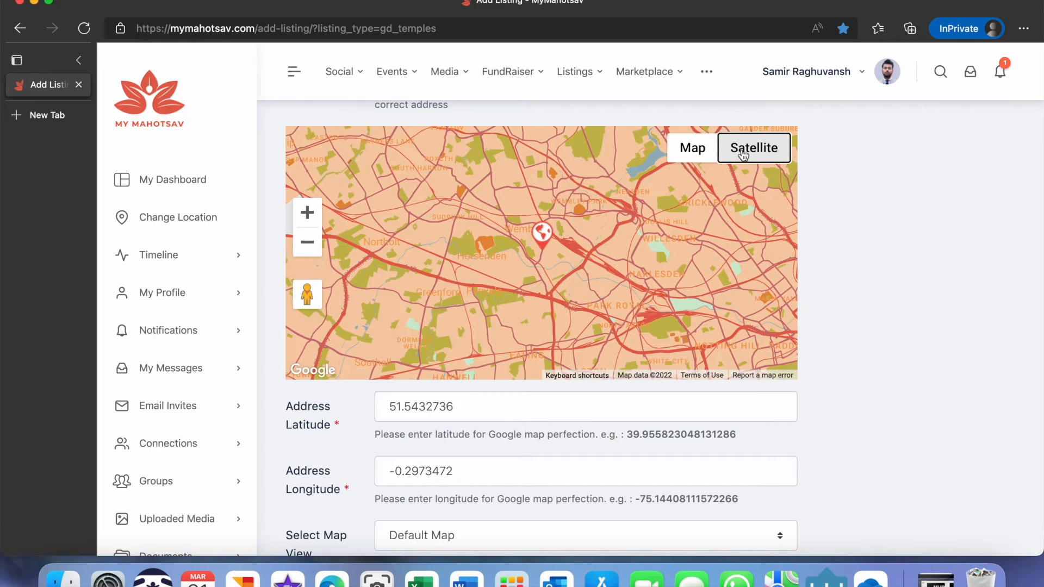
pyautogui.moveTo(757, 166)
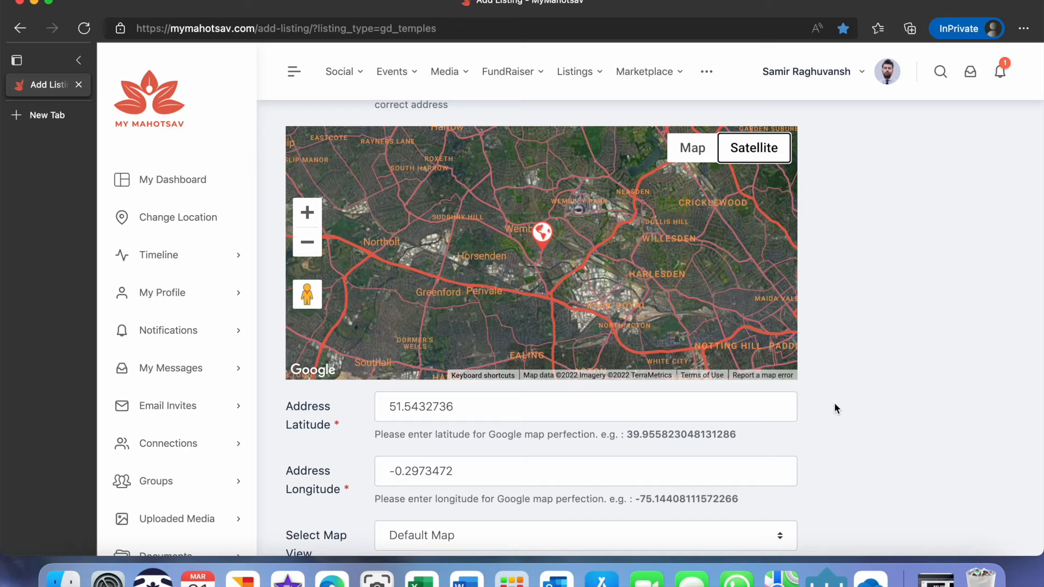
# Set the listing's map view to Satellite Map.
pyautogui.scroll(-3, 835, 406)
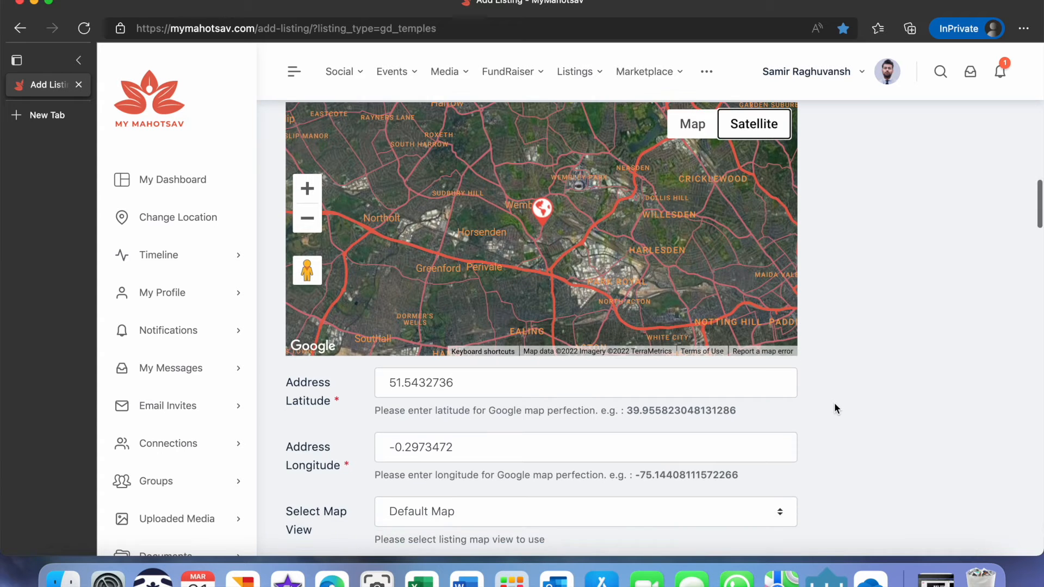
pyautogui.scroll(-3, 836, 407)
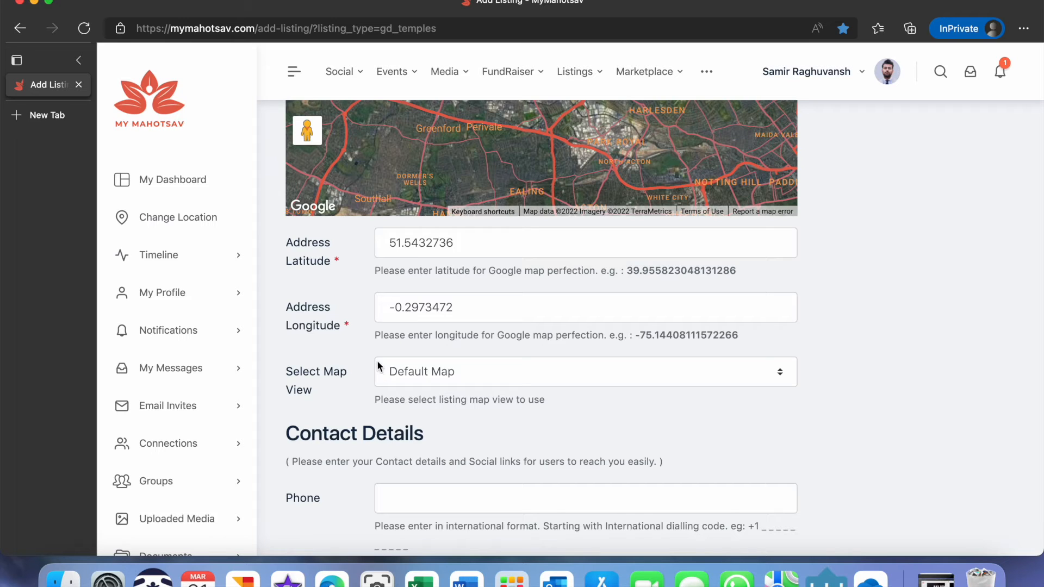
pyautogui.click(455, 374)
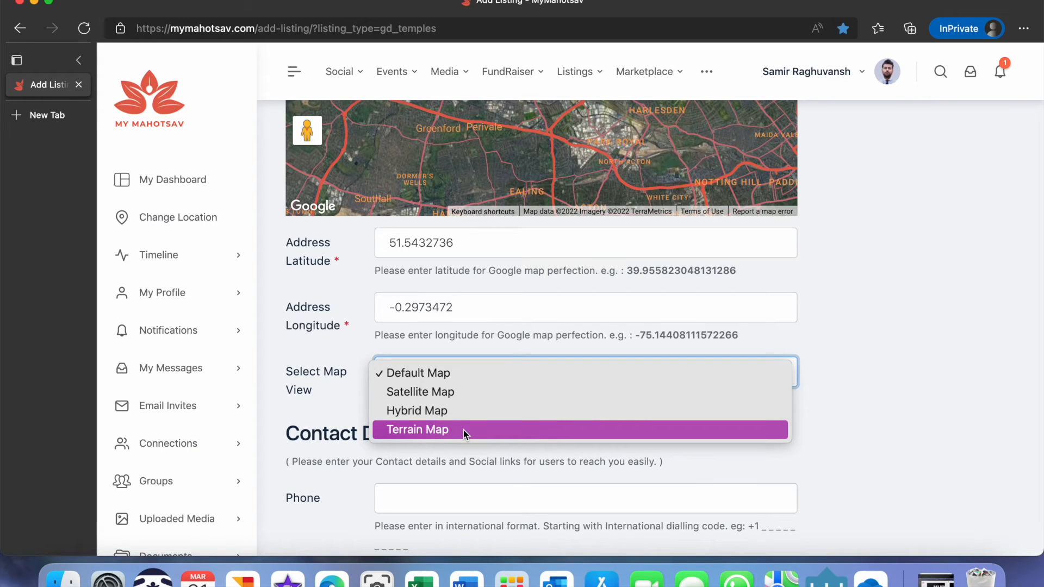
pyautogui.click(428, 397)
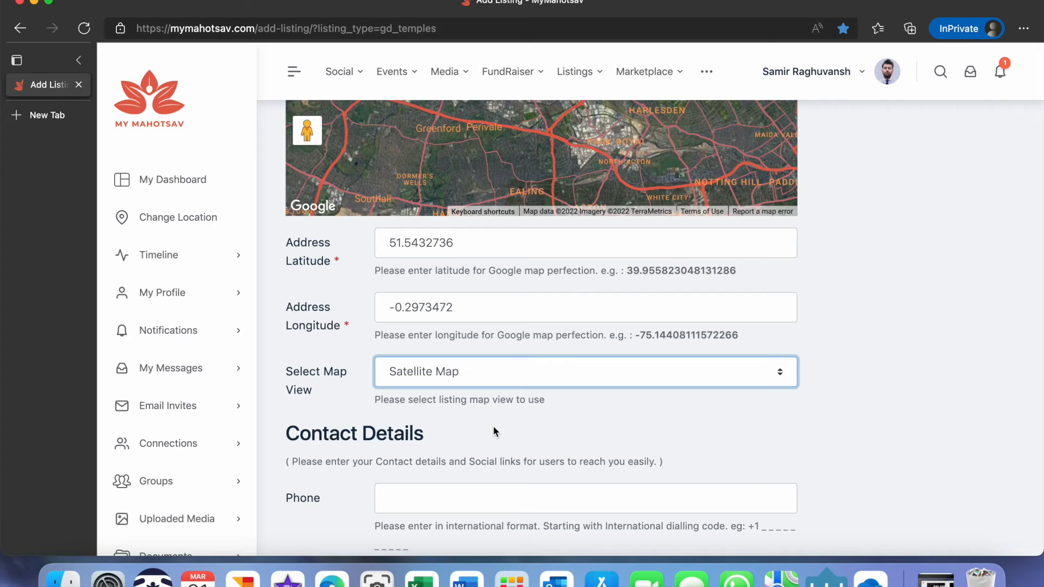
pyautogui.scroll(-2, 495, 431)
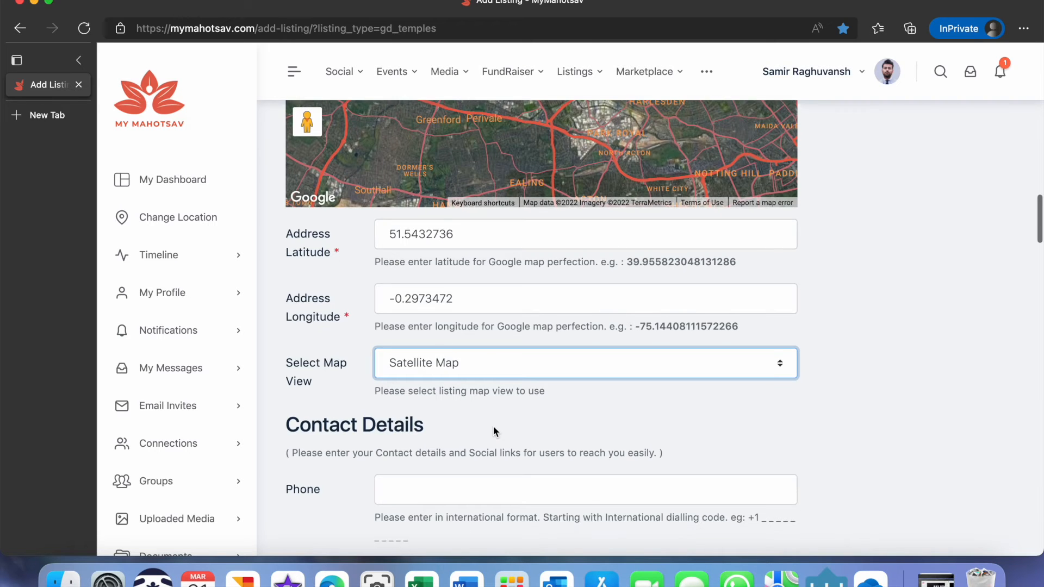
pyautogui.scroll(-3, 493, 426)
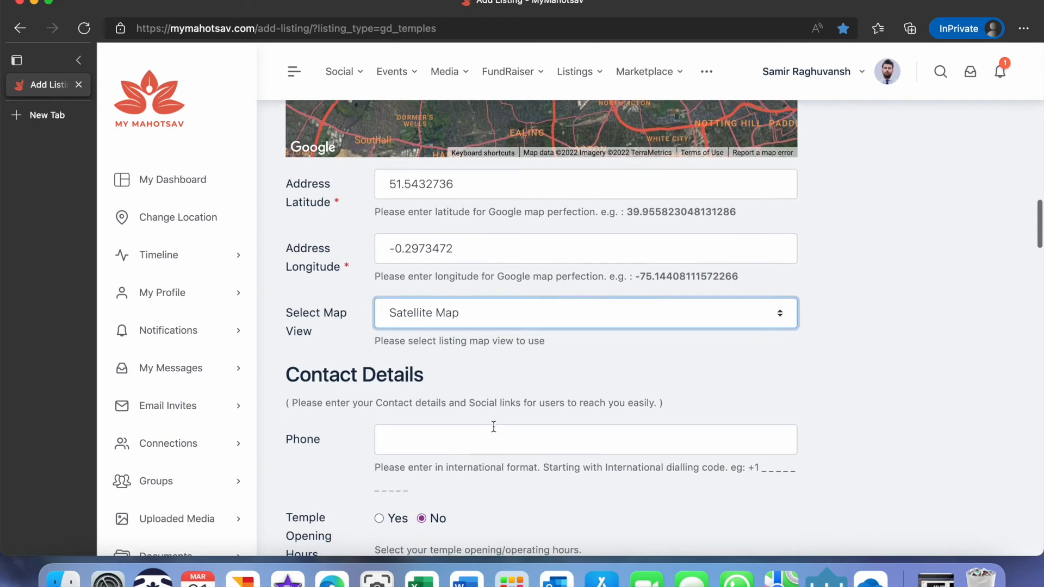
# Paste the temple's phone number into the Phone field of the contact details.
pyautogui.scroll(-3, 493, 425)
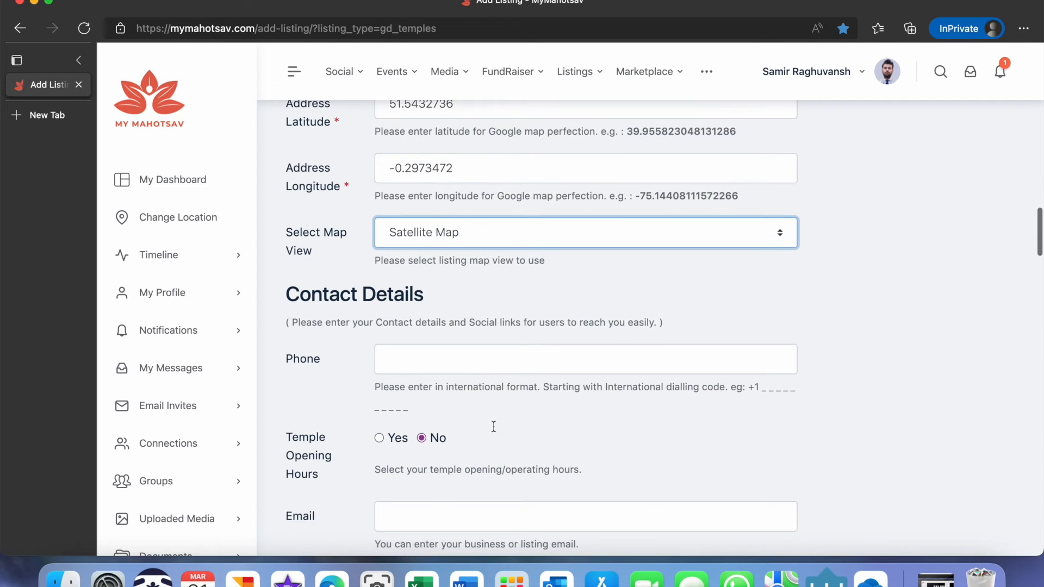
pyautogui.scroll(-2, 493, 426)
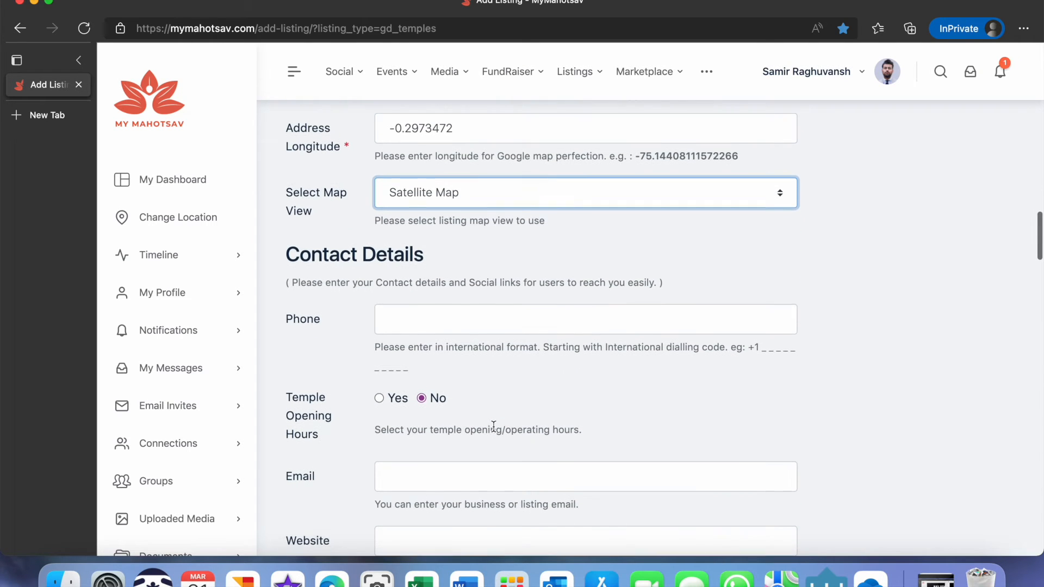
pyautogui.scroll(-1, 493, 426)
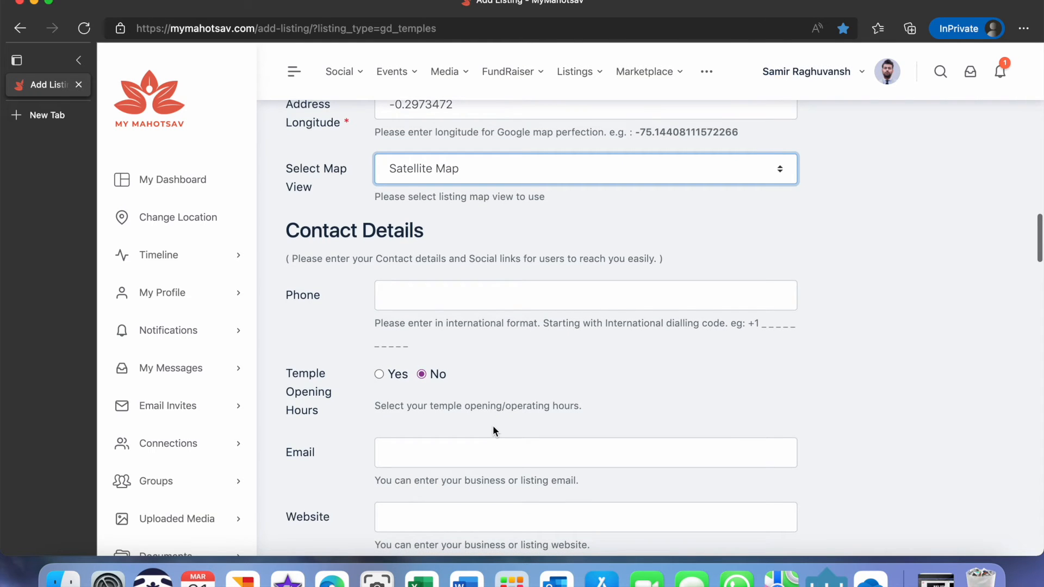
pyautogui.scroll(-2, 492, 425)
pyautogui.scroll(-1, 492, 425)
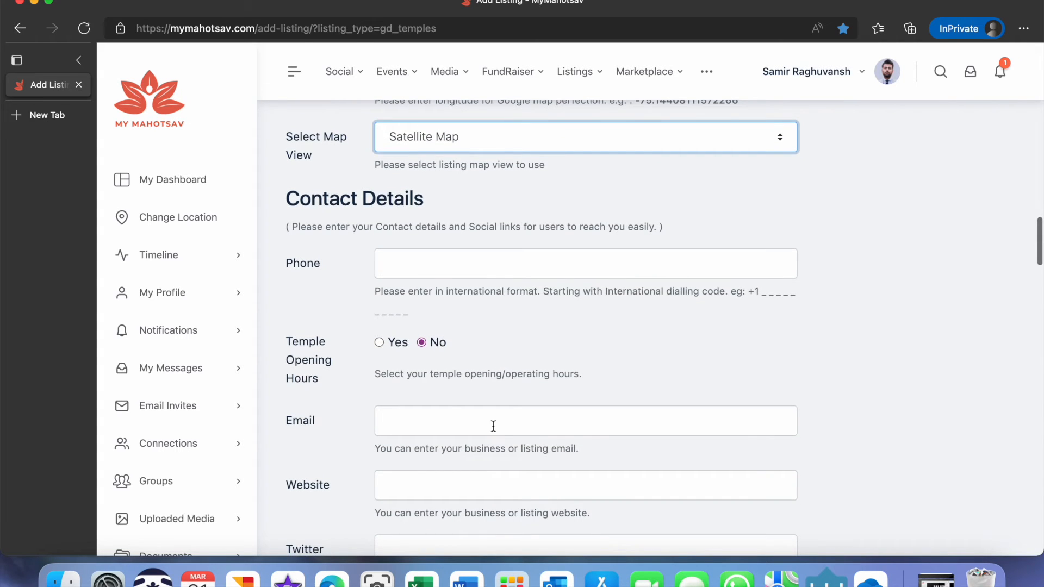
pyautogui.click(416, 267)
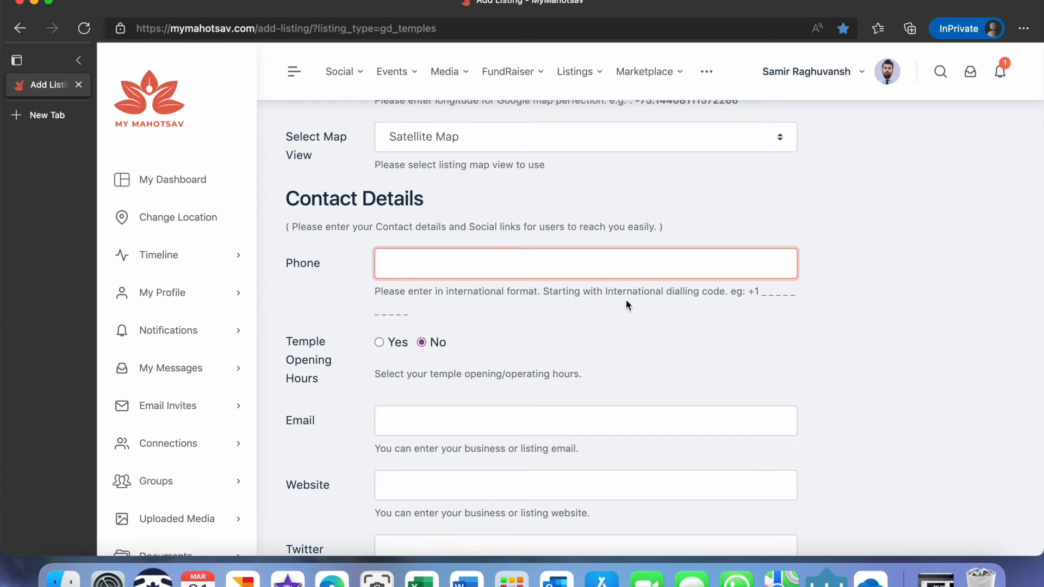
pyautogui.press('super+v')
# Enable temple opening hours and set Monday's hours to 8:00 AM – 7:00 PM.
pyautogui.scroll(1, 522, 273)
pyautogui.scroll(-2, 463, 363)
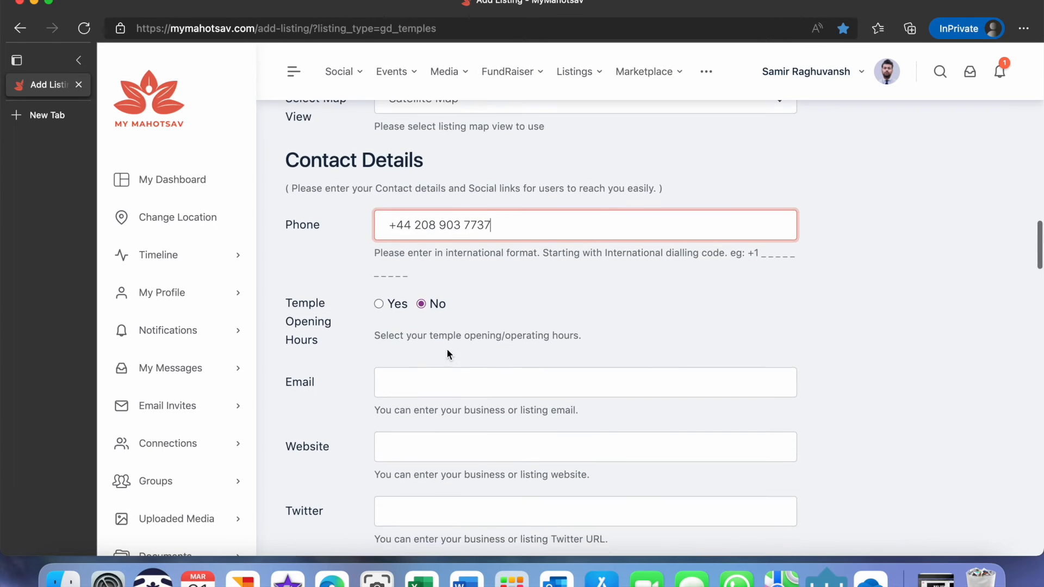
pyautogui.click(380, 299)
pyautogui.scroll(-4, 584, 348)
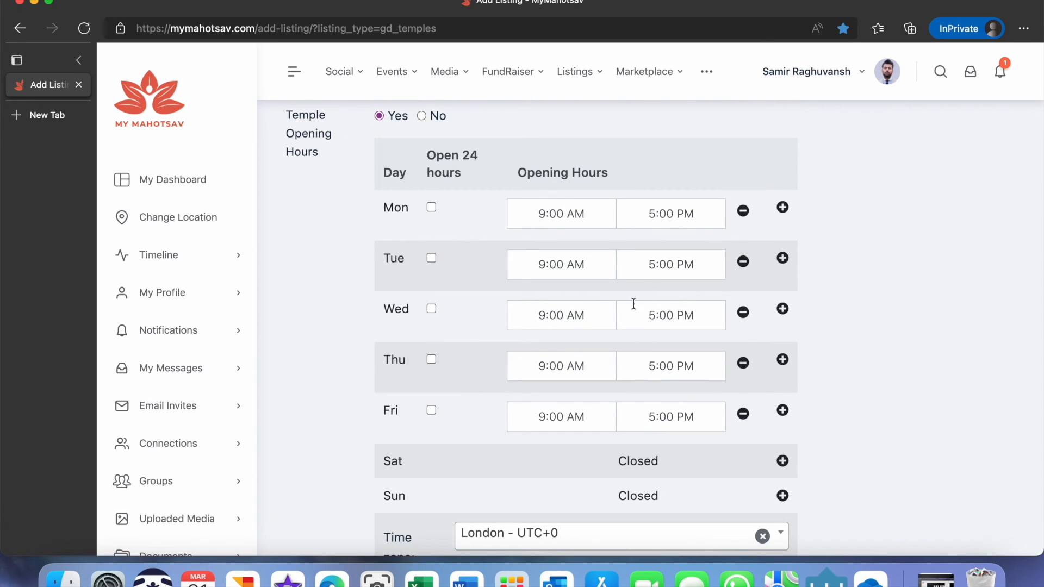
pyautogui.click(583, 214)
pyautogui.click(591, 251)
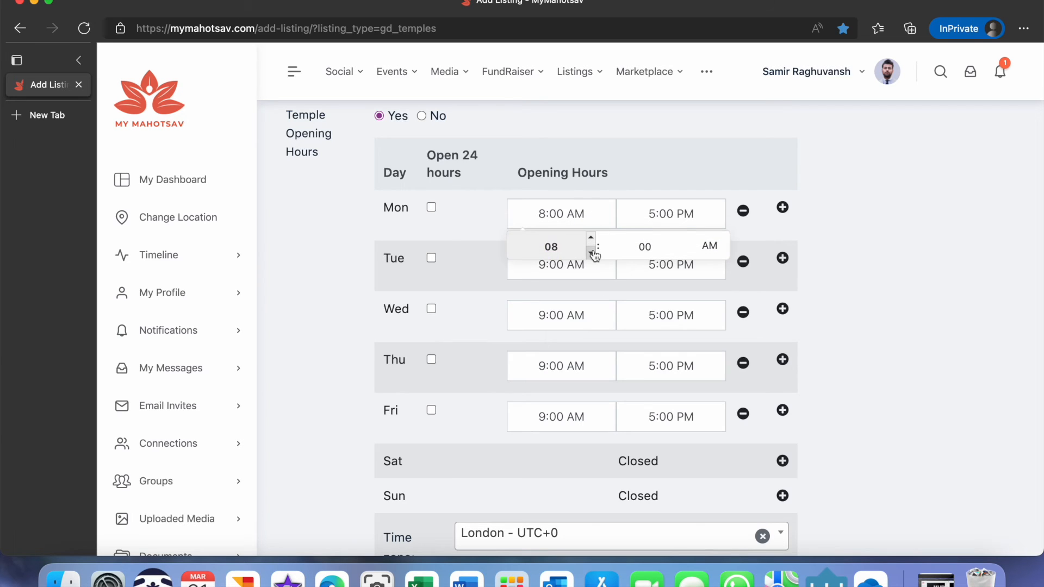
pyautogui.click(664, 217)
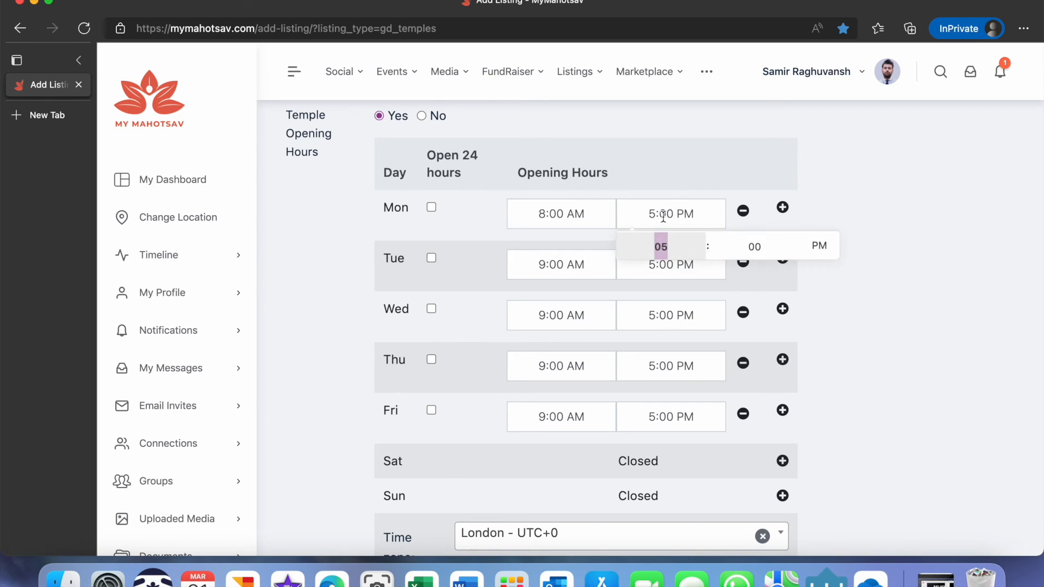
pyautogui.click(700, 238)
pyautogui.click(701, 238)
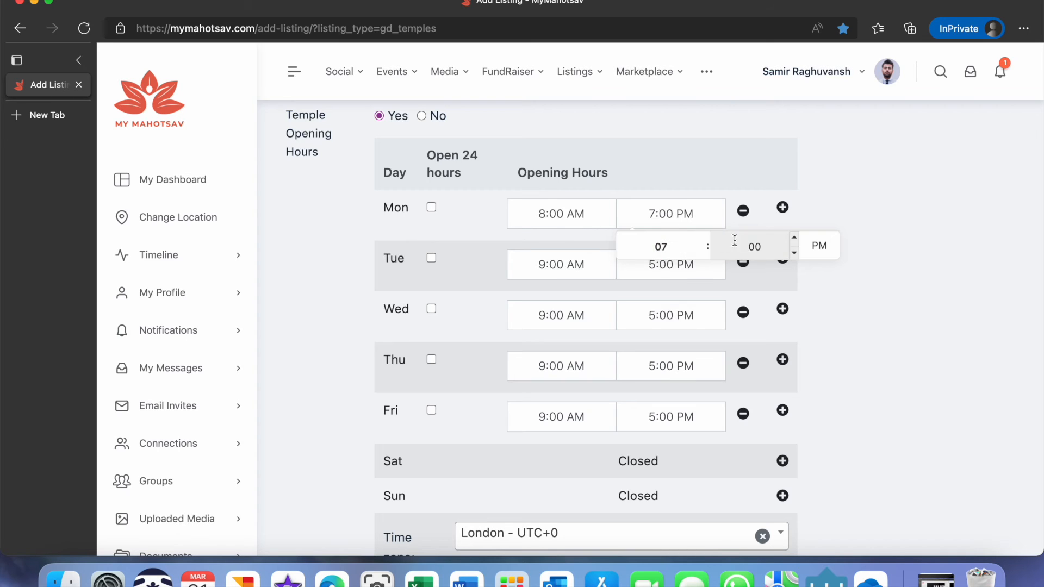
pyautogui.click(832, 281)
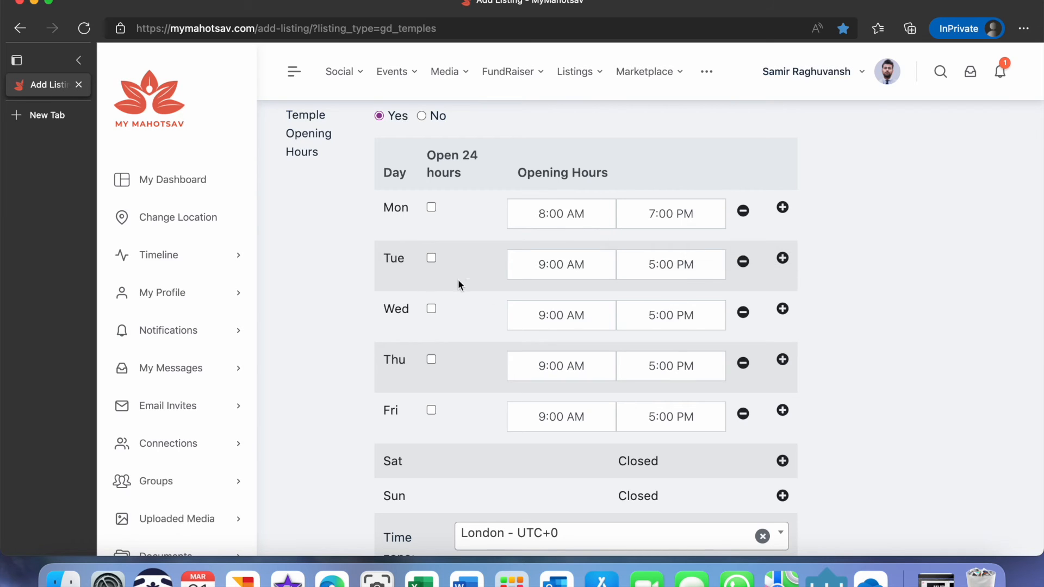
# Set Tuesday through Friday opening hours to 8:00 AM – 7:00 PM each.
pyautogui.click(554, 268)
pyautogui.click(591, 289)
pyautogui.click(591, 303)
pyautogui.click(591, 304)
pyautogui.click(665, 268)
pyautogui.click(700, 289)
pyautogui.click(700, 289)
pyautogui.click(554, 315)
pyautogui.click(590, 354)
pyautogui.click(671, 315)
pyautogui.click(701, 340)
pyautogui.click(700, 339)
pyautogui.click(555, 366)
pyautogui.click(591, 404)
pyautogui.click(671, 366)
pyautogui.click(700, 390)
pyautogui.click(701, 391)
pyautogui.click(561, 417)
pyautogui.click(591, 455)
pyautogui.click(671, 417)
pyautogui.doubleClick(701, 441)
pyautogui.click(837, 418)
pyautogui.scroll(-2, 839, 419)
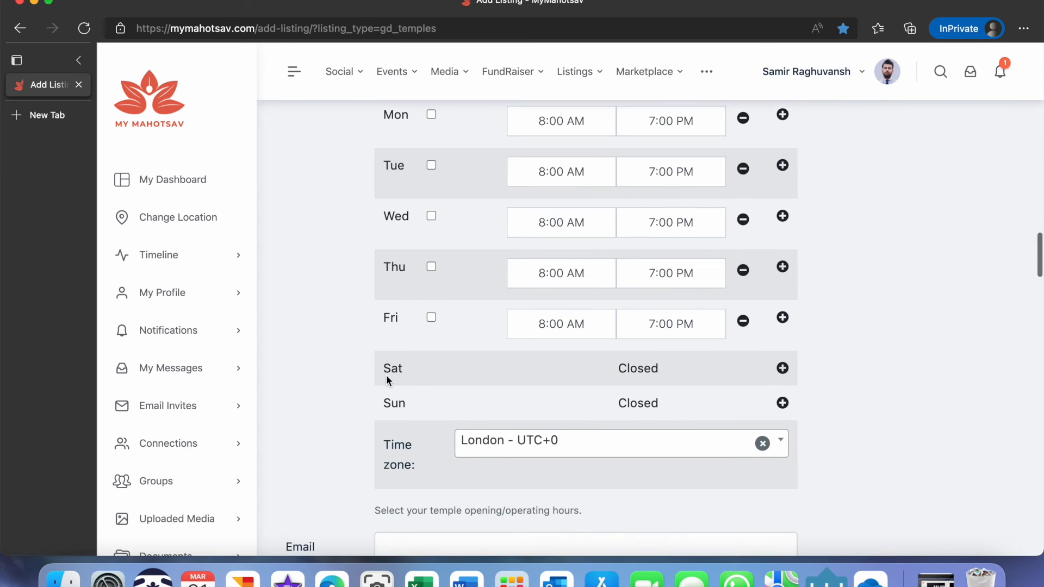
# Add opening hours for Saturday and Sunday and set both to 8:00 AM – 7:00 PM.
pyautogui.click(782, 368)
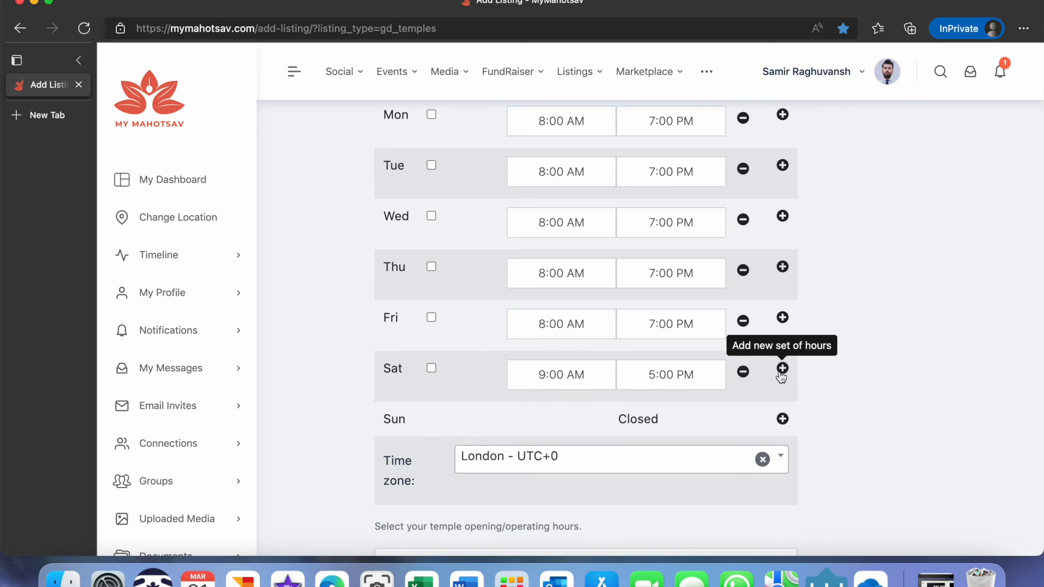
pyautogui.click(782, 418)
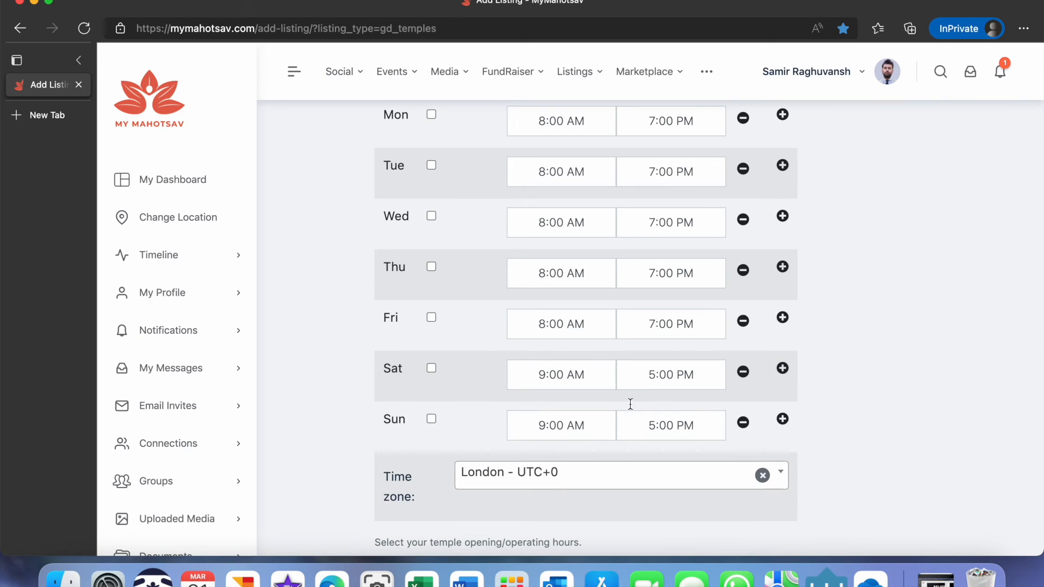
pyautogui.click(545, 375)
pyautogui.click(591, 416)
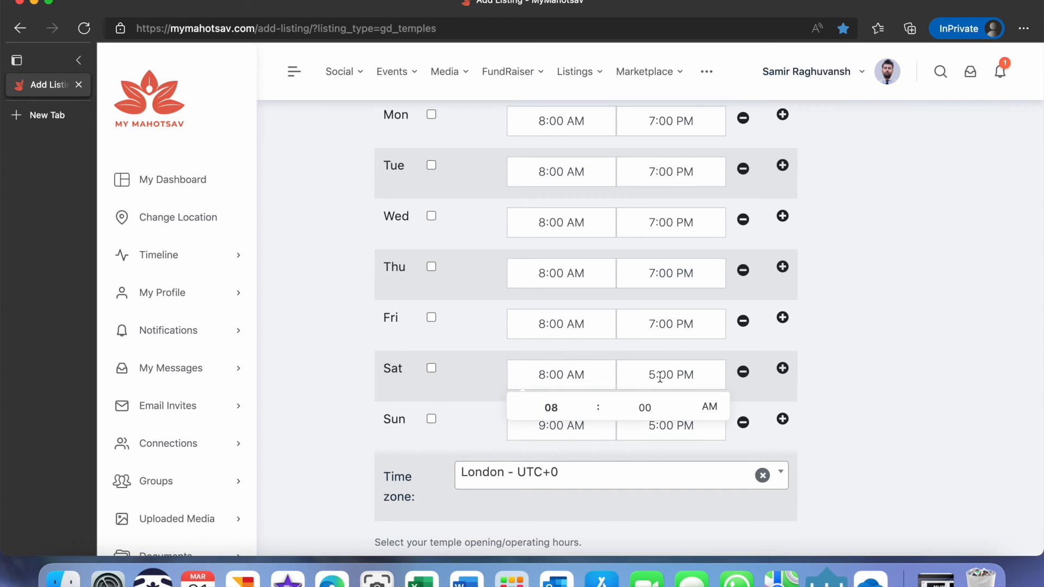
pyautogui.click(674, 380)
pyautogui.click(701, 398)
pyautogui.click(701, 399)
pyautogui.click(587, 423)
pyautogui.click(591, 466)
pyautogui.click(671, 425)
pyautogui.click(700, 448)
pyautogui.click(700, 449)
pyautogui.click(822, 427)
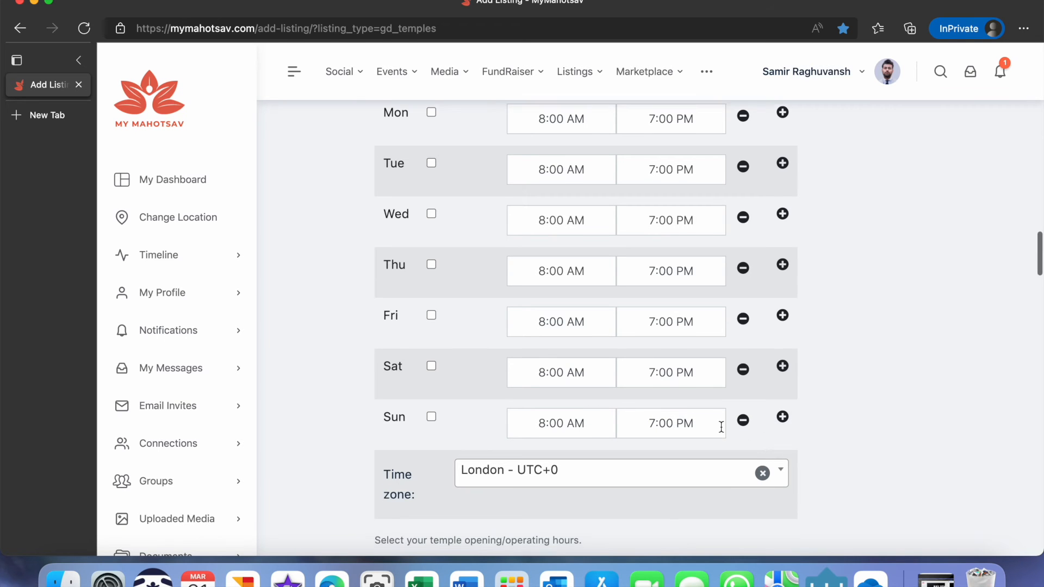
pyautogui.scroll(-3, 718, 426)
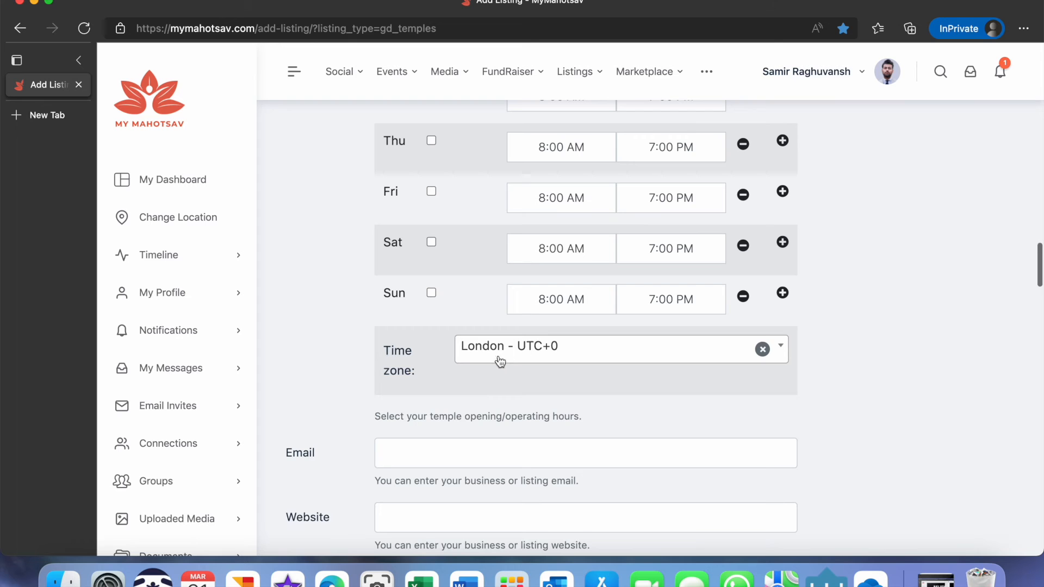
pyautogui.scroll(-5, 507, 417)
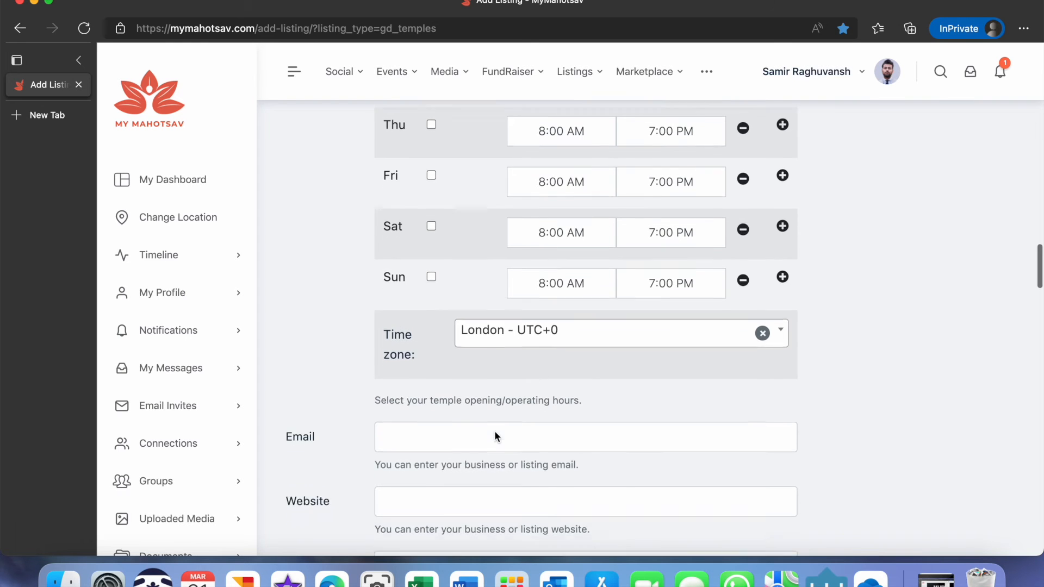
pyautogui.click(401, 268)
pyautogui.press('super+v')
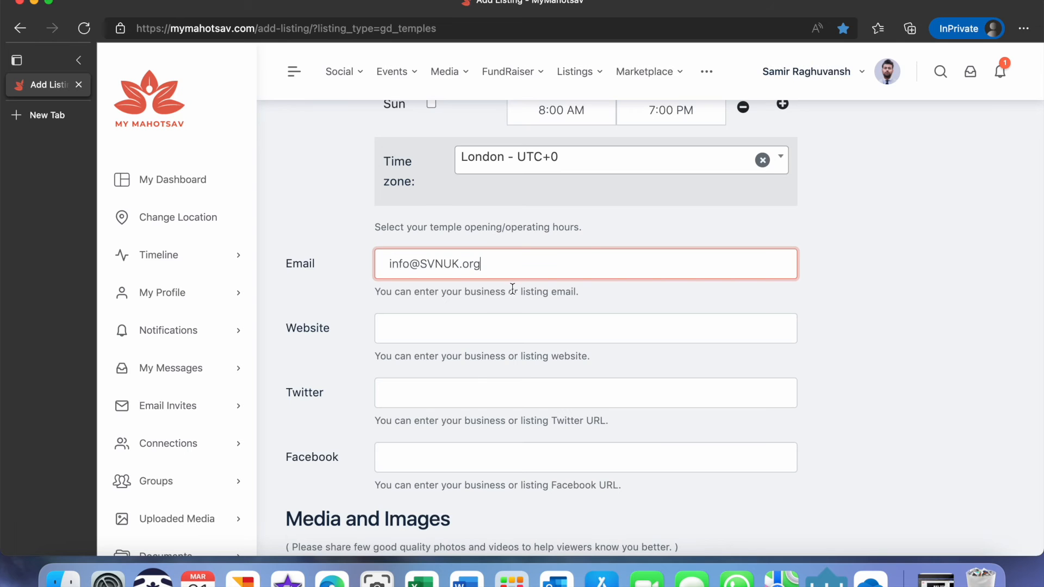
pyautogui.click(450, 342)
pyautogui.write('http://svnuk.org/wembley-temple/')
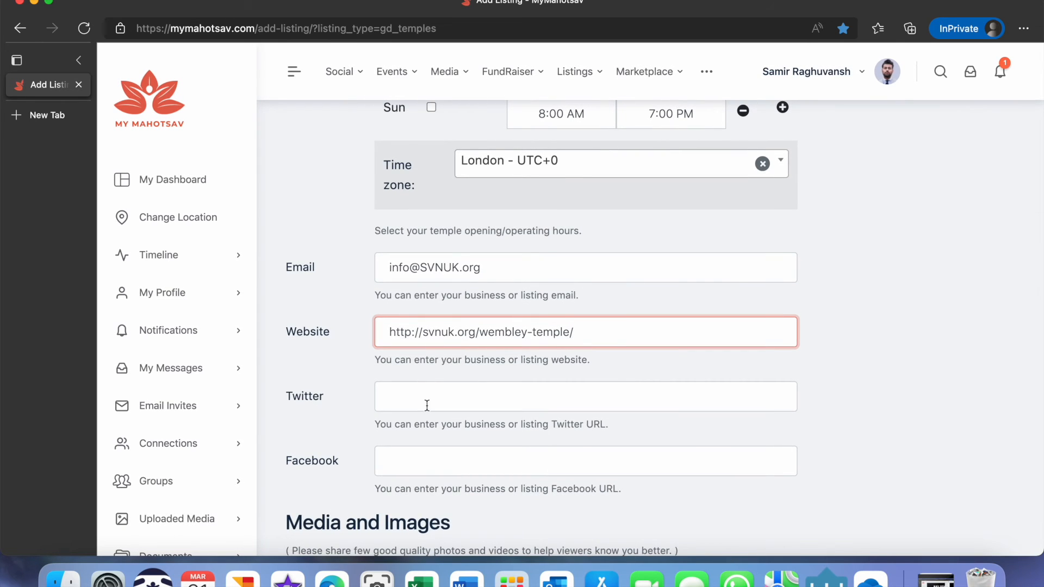
# Upload the two screenshot images from Downloads to the Images gallery.
pyautogui.scroll(-6, 428, 462)
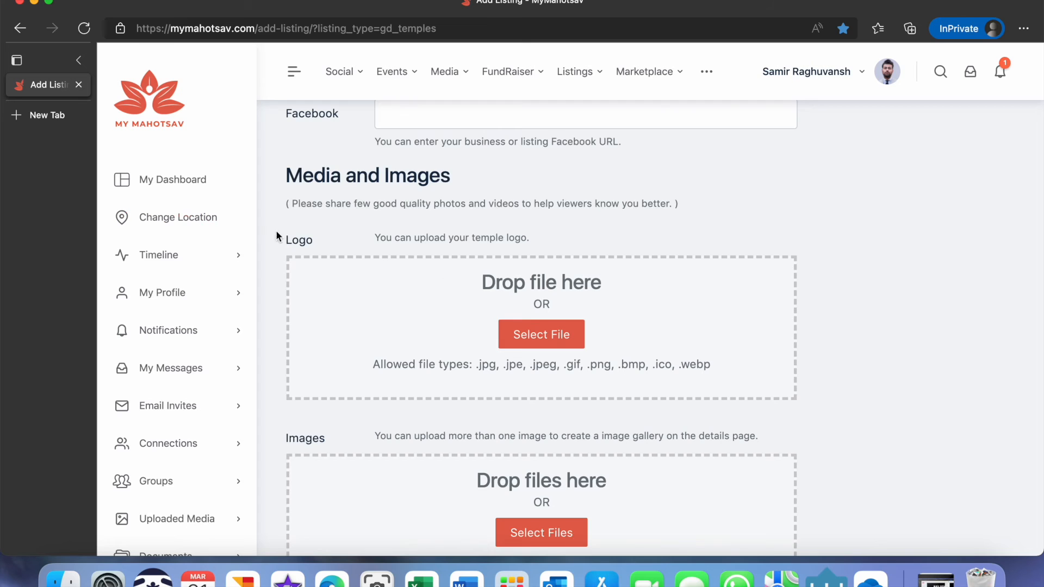
pyautogui.scroll(-3, 404, 375)
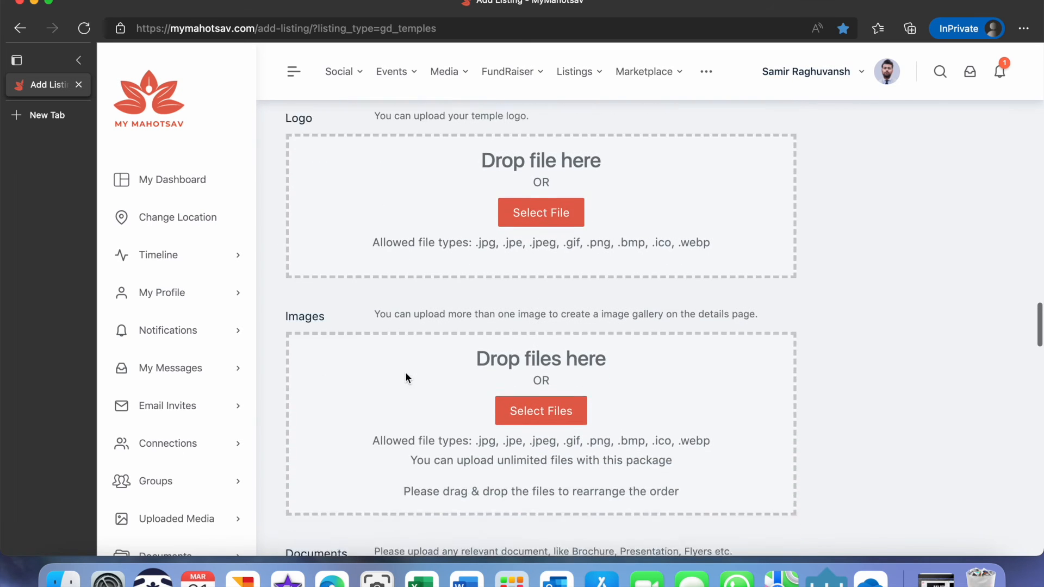
pyautogui.click(518, 383)
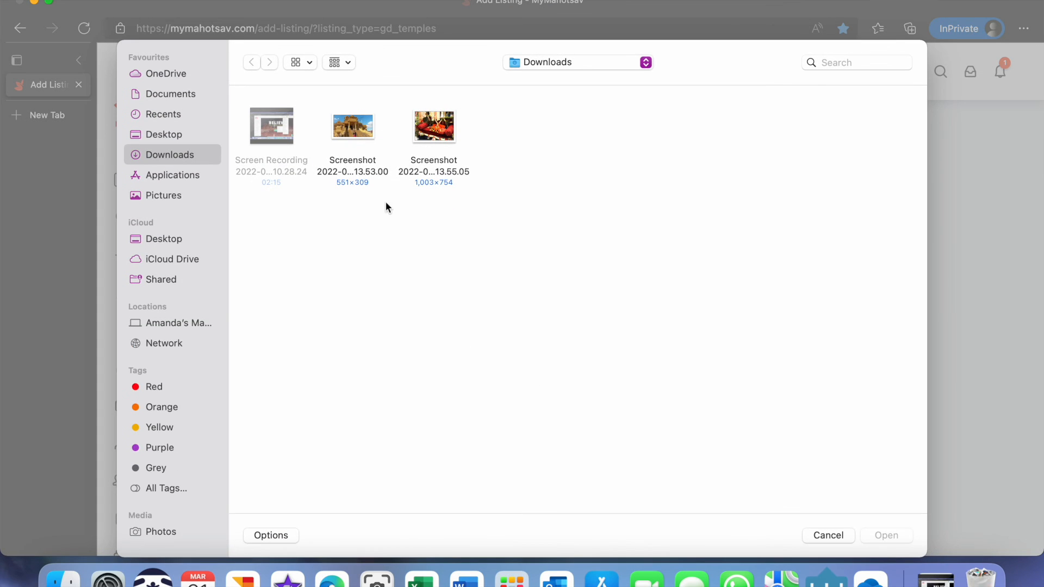
pyautogui.click(422, 140)
pyautogui.click(348, 134)
pyautogui.keyDown('super'); pyautogui.click(429, 142); pyautogui.keyUp('super')
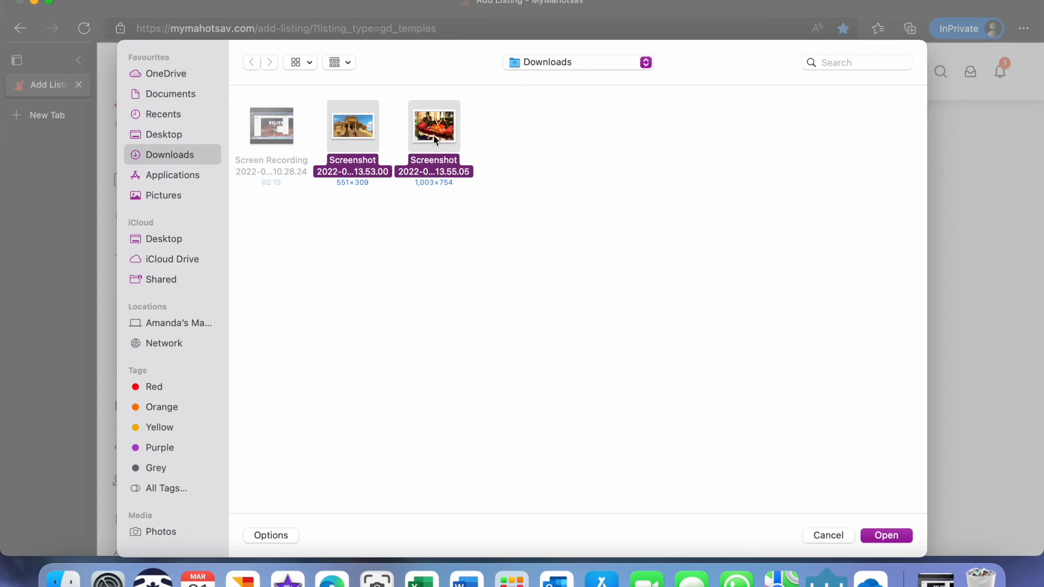
pyautogui.click(886, 535)
# Set the Temple Status to Listed Building in the other details section.
pyautogui.scroll(-3, 687, 439)
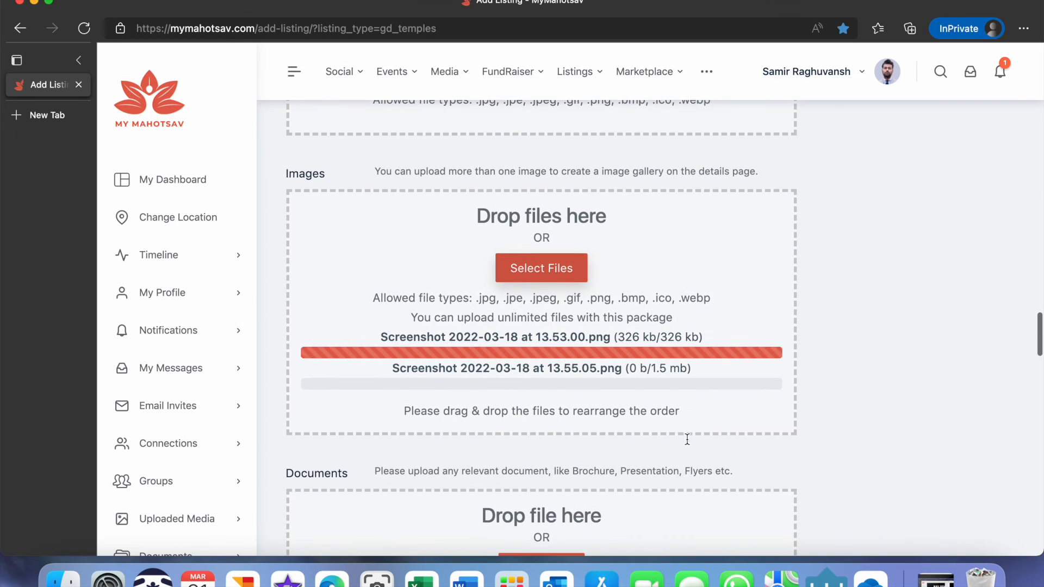
pyautogui.scroll(-2, 559, 402)
pyautogui.scroll(-4, 559, 403)
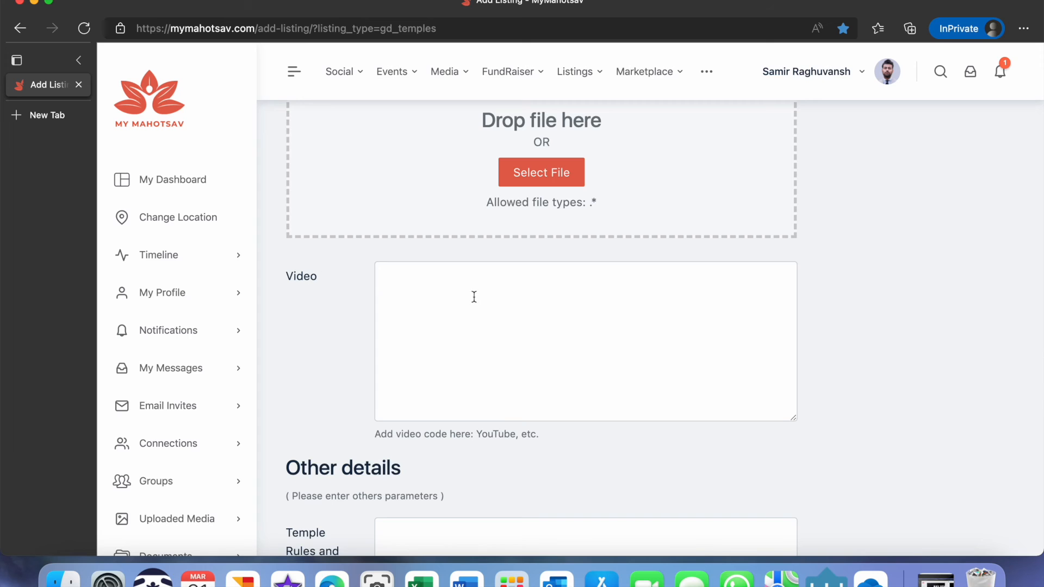
pyautogui.scroll(-5, 325, 510)
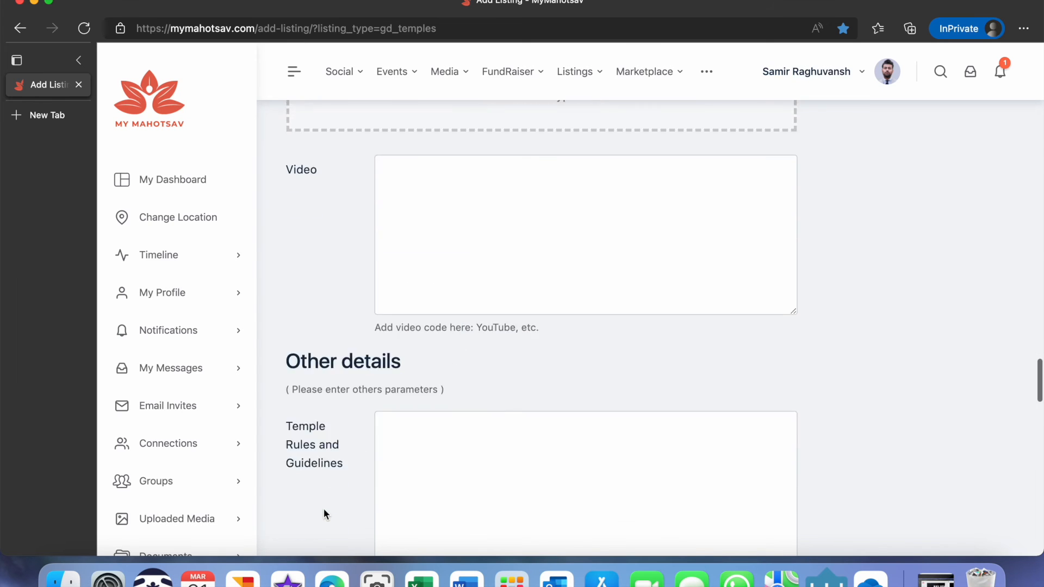
pyautogui.scroll(-1, 324, 515)
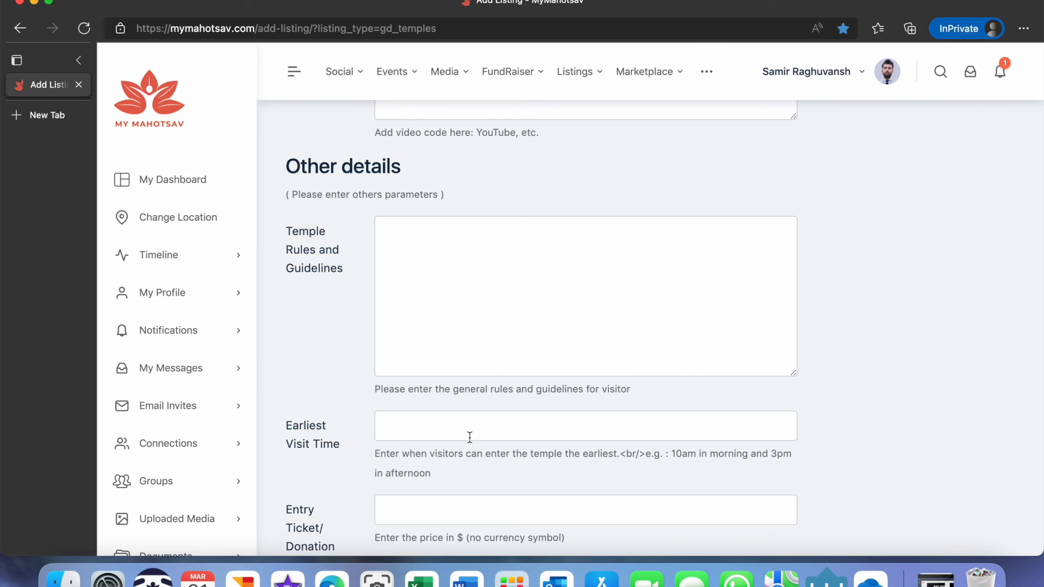
pyautogui.scroll(-5, 470, 438)
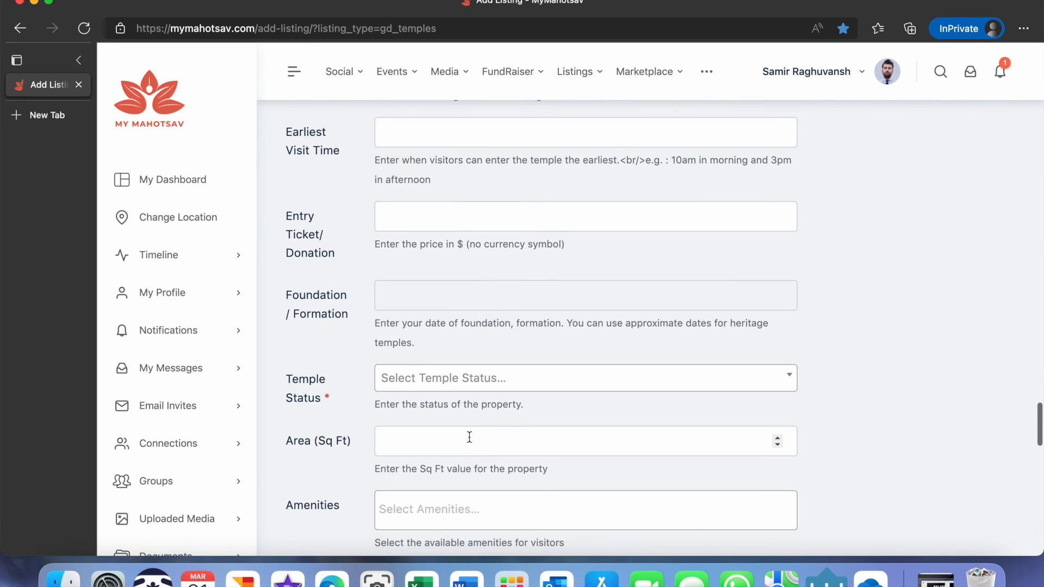
pyautogui.click(484, 384)
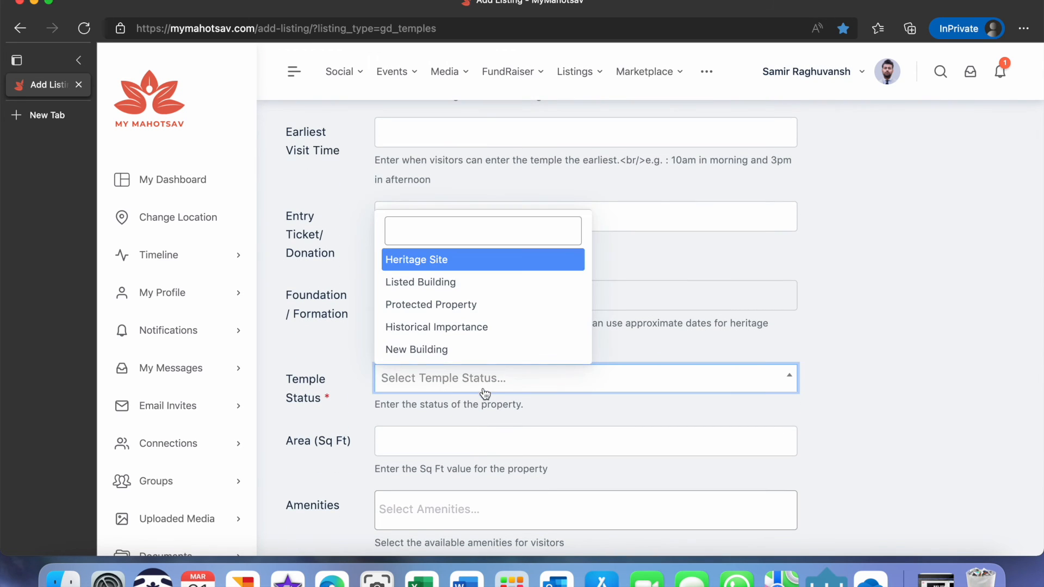
pyautogui.click(460, 282)
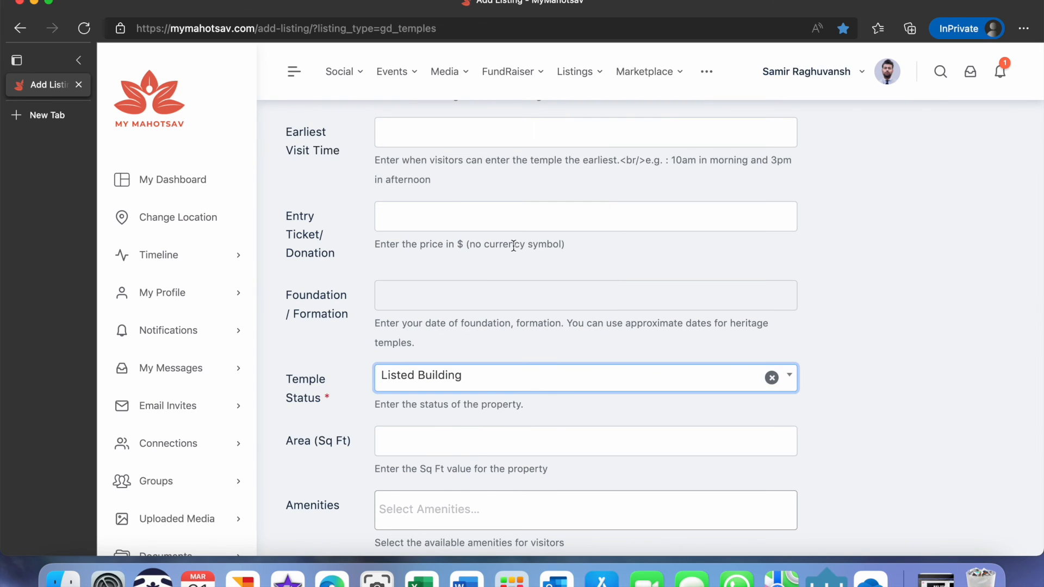
# Open the Amenities options in the other details section and look through them without choosing any.
pyautogui.scroll(-5, 424, 439)
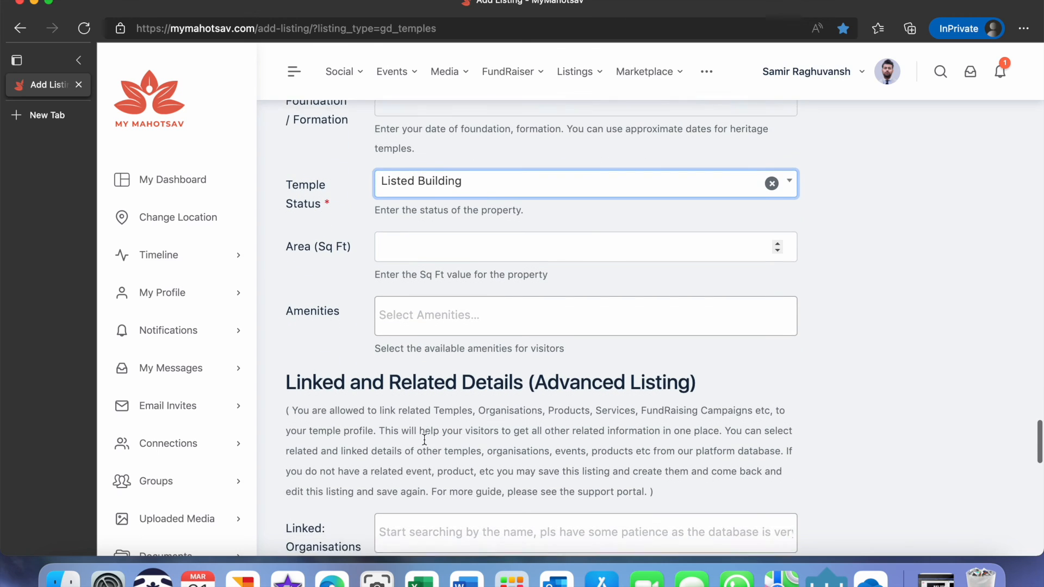
pyautogui.click(423, 301)
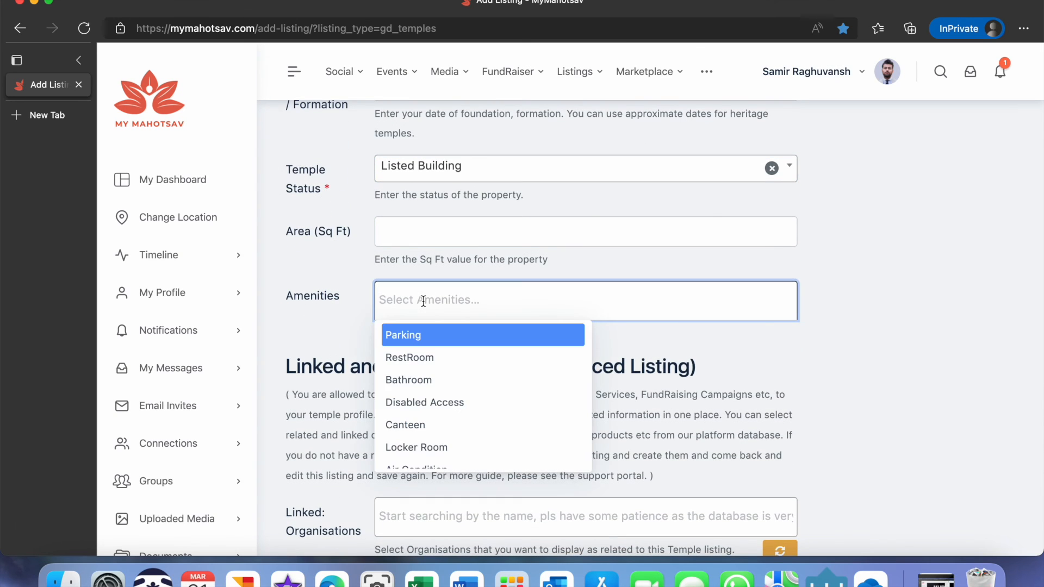
pyautogui.scroll(-1, 465, 415)
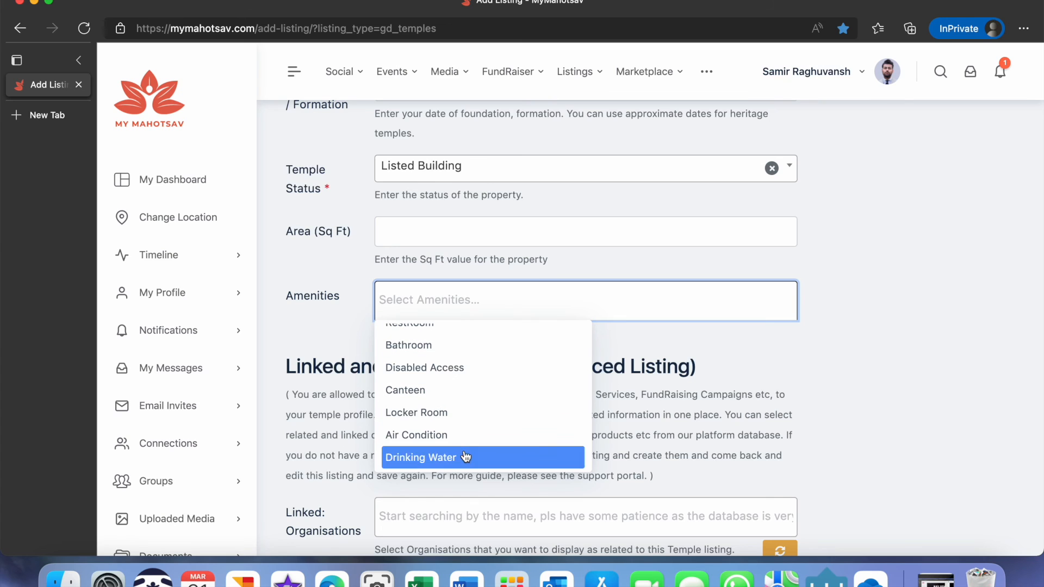
pyautogui.scroll(1, 452, 375)
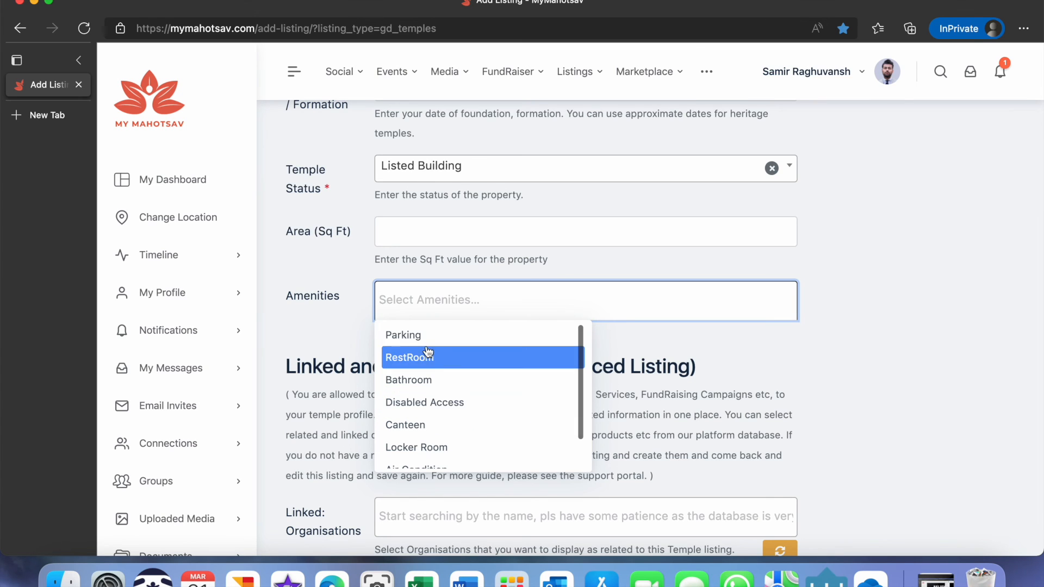
pyautogui.click(326, 335)
# Submit the temple listing from the bottom of the form.
pyautogui.scroll(-3, 459, 432)
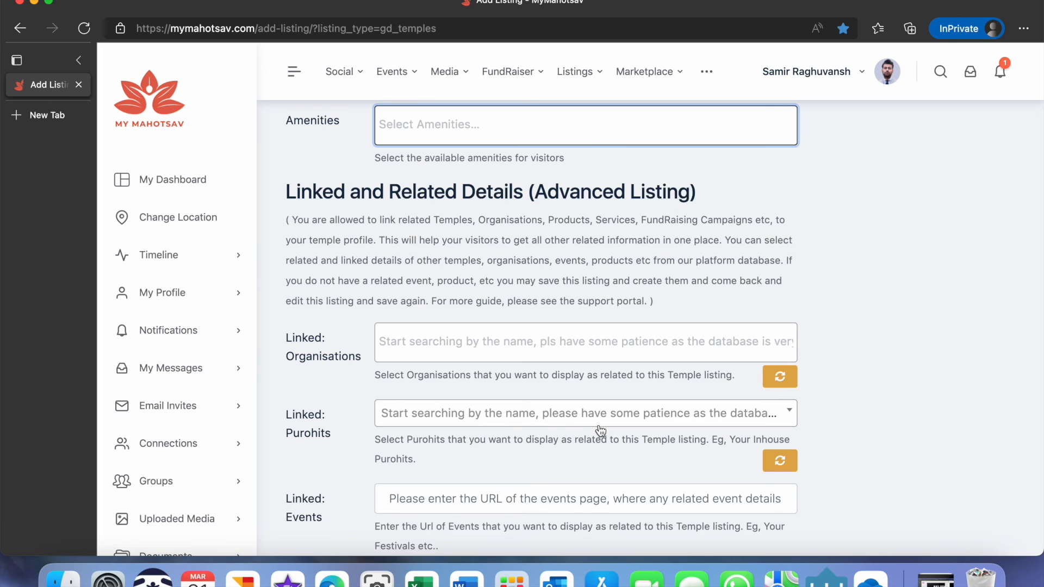
pyautogui.scroll(-3, 601, 431)
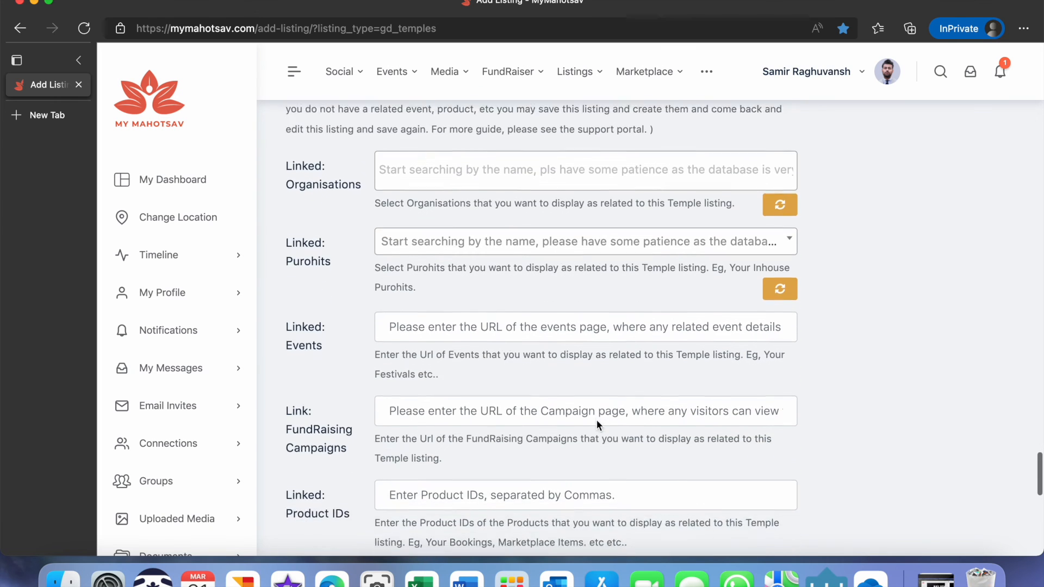
pyautogui.scroll(-4, 595, 419)
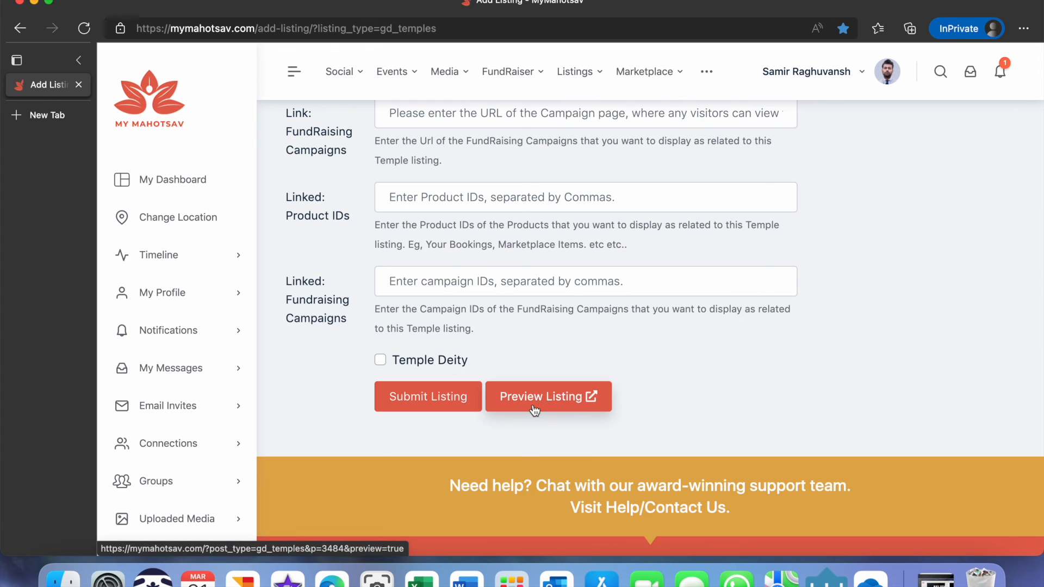
pyautogui.click(418, 398)
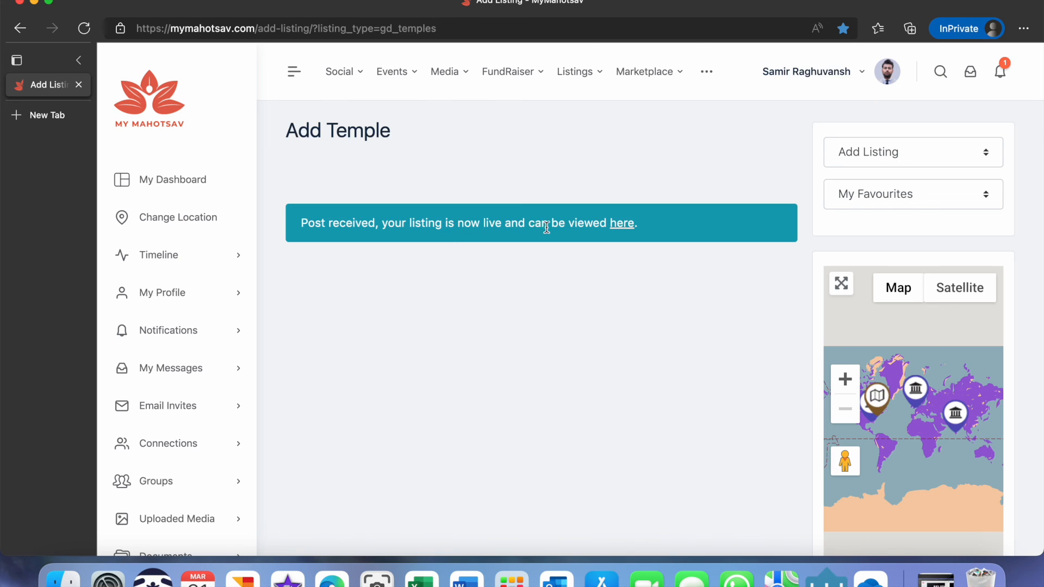
# Open the published listing and view its Details and Photos tabs.
pyautogui.click(625, 225)
pyautogui.scroll(-3, 677, 361)
pyautogui.scroll(-3, 679, 368)
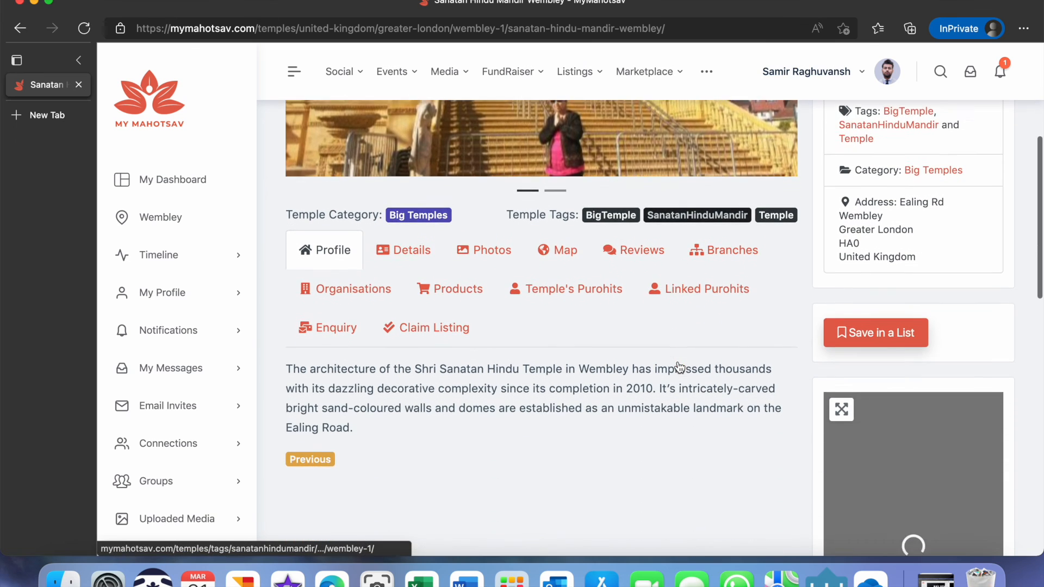
pyautogui.click(391, 235)
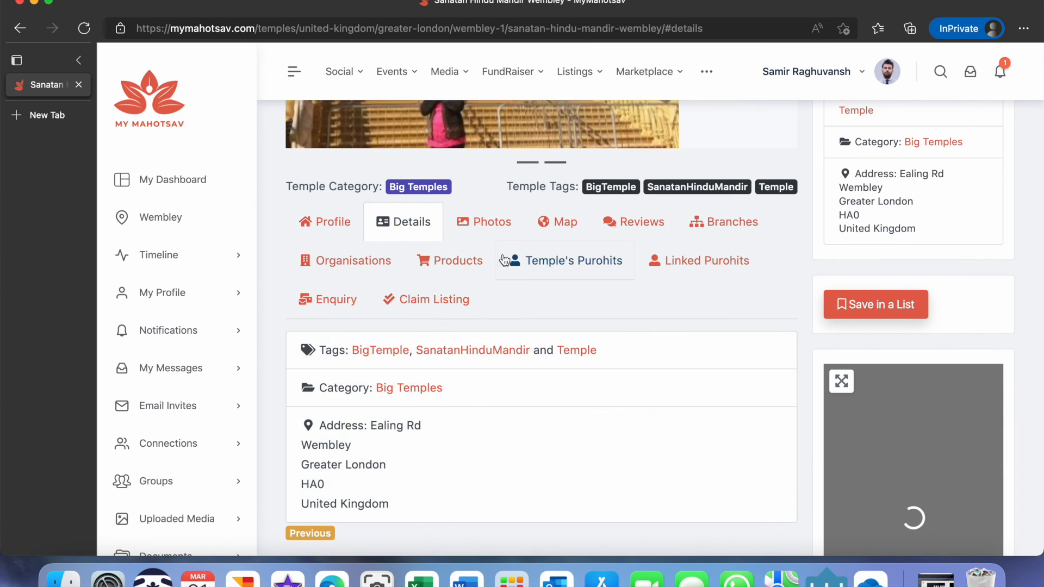
pyautogui.click(484, 225)
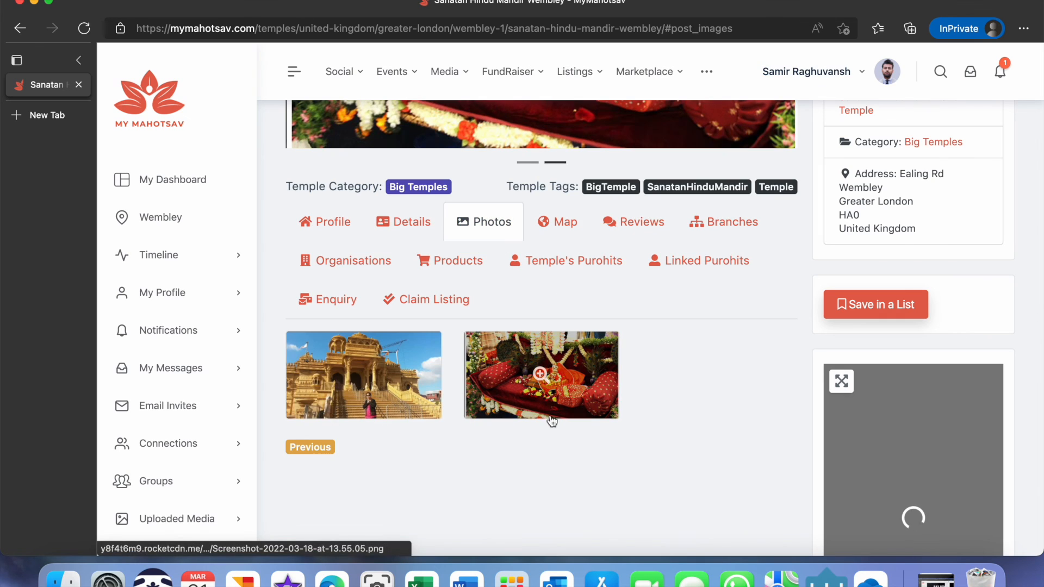
# View the listing's Map tab and look over the page up to the temple title.
pyautogui.click(562, 221)
pyautogui.scroll(-4, 617, 398)
pyautogui.scroll(3, 617, 399)
pyautogui.scroll(3, 618, 400)
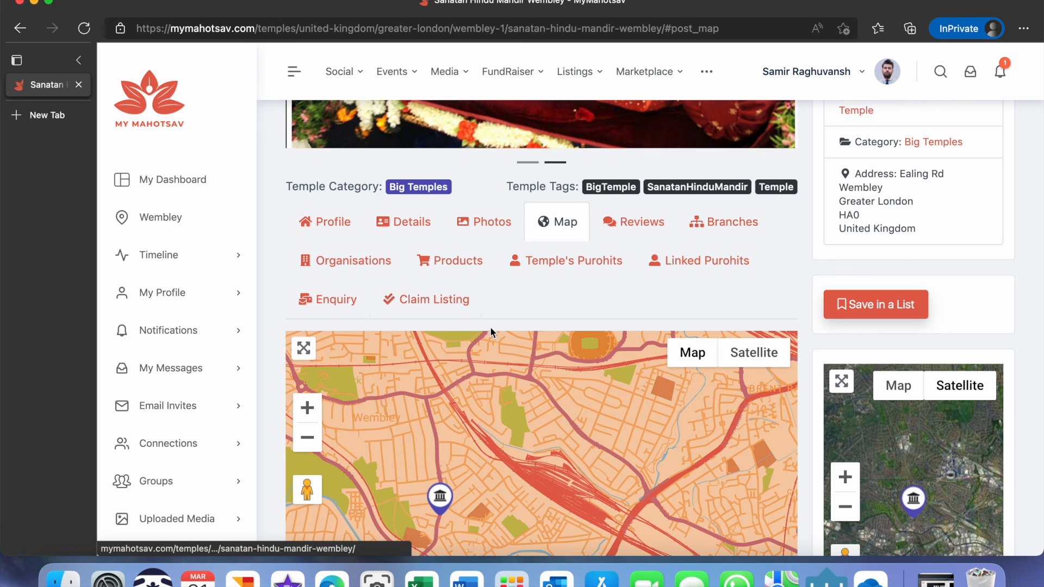
pyautogui.scroll(4, 849, 317)
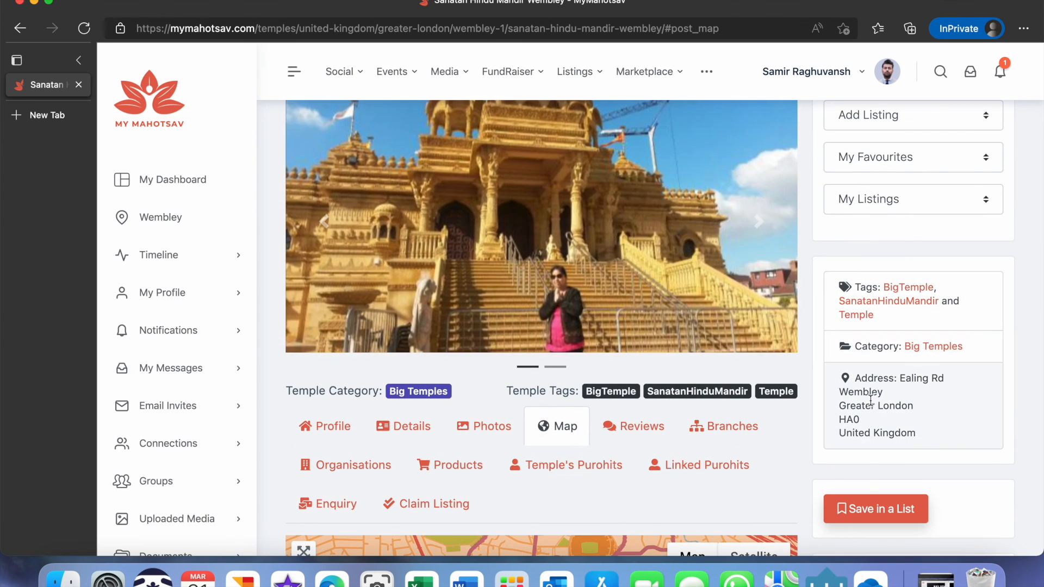
pyautogui.scroll(-2, 790, 452)
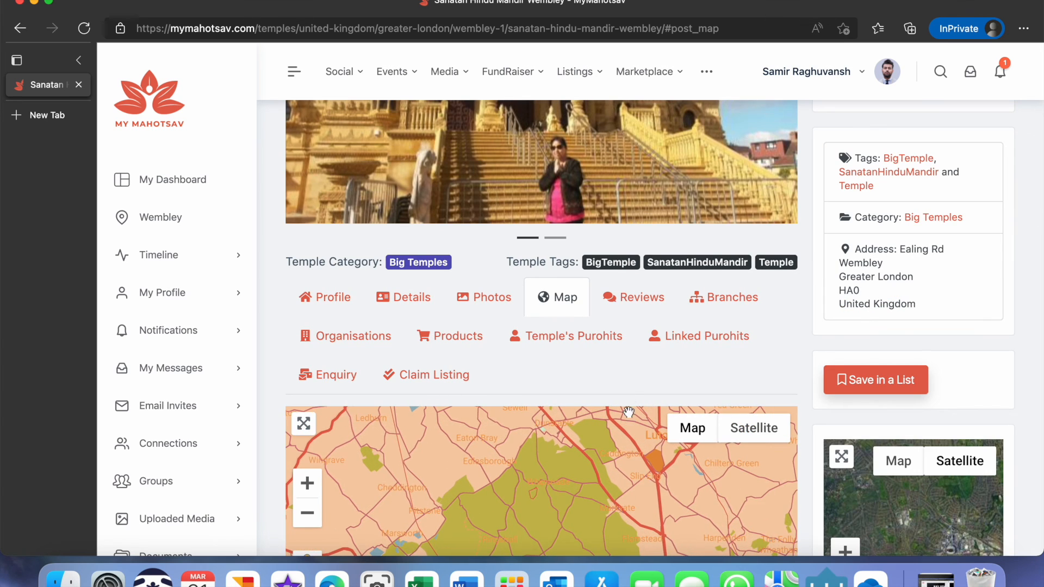
pyautogui.scroll(3, 628, 377)
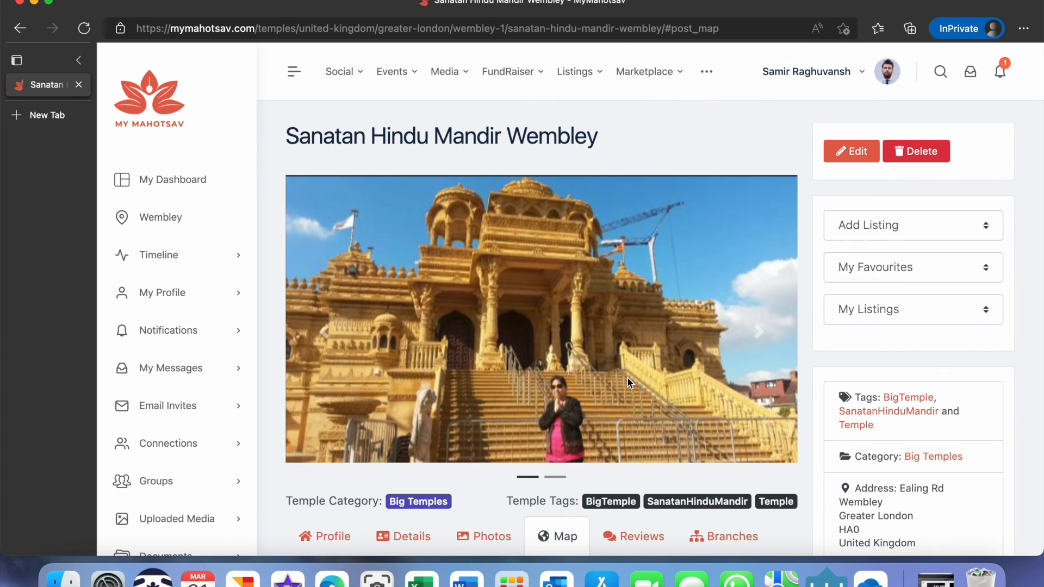